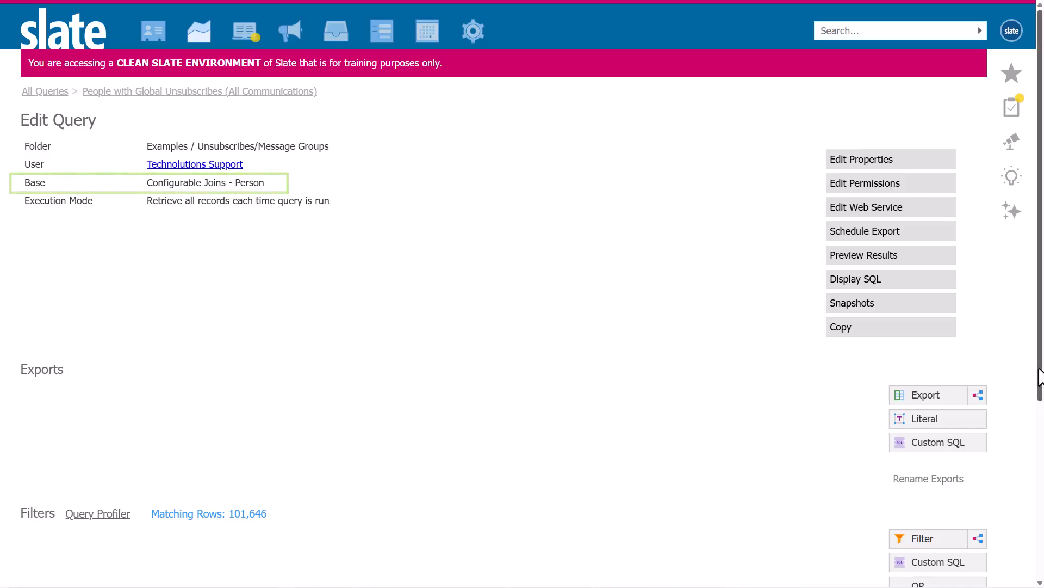
Step: Add a Device by Type, Rank join to the person query, with type Email Address and rank 1
left_click_drag(1040, 377, 1040, 579)
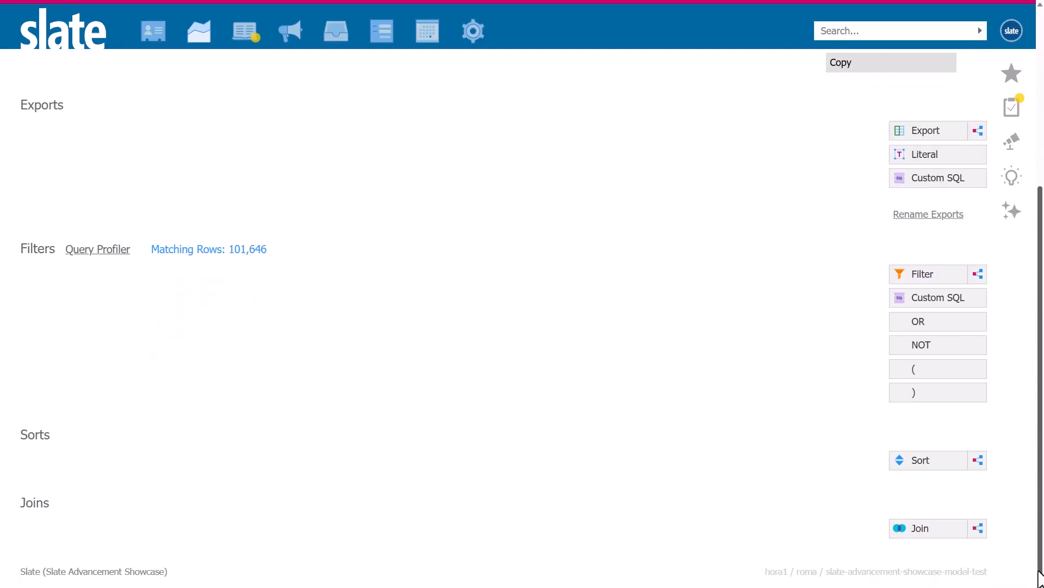
left_click(955, 534)
left_click(763, 345)
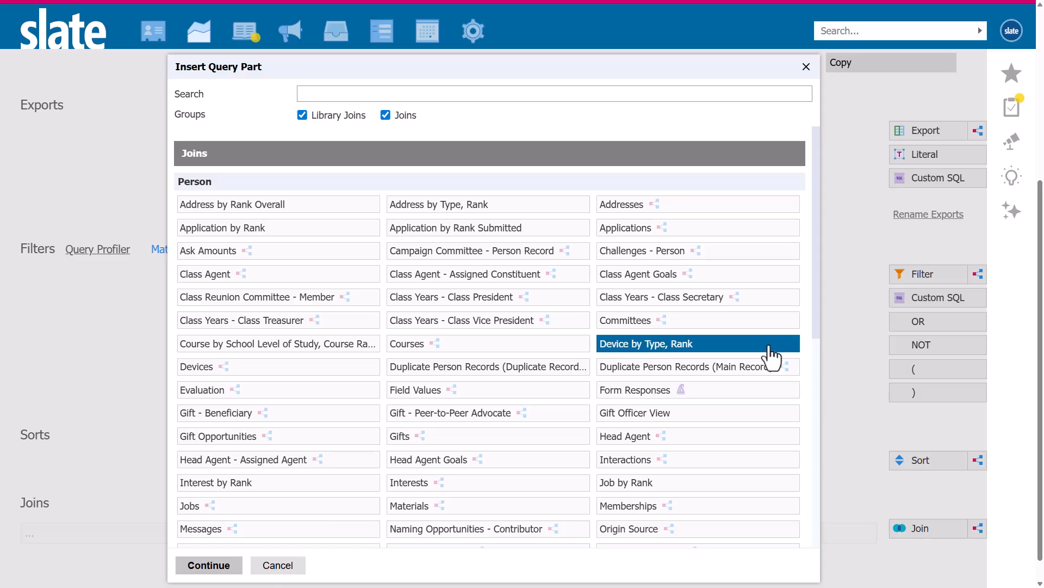
left_click(202, 566)
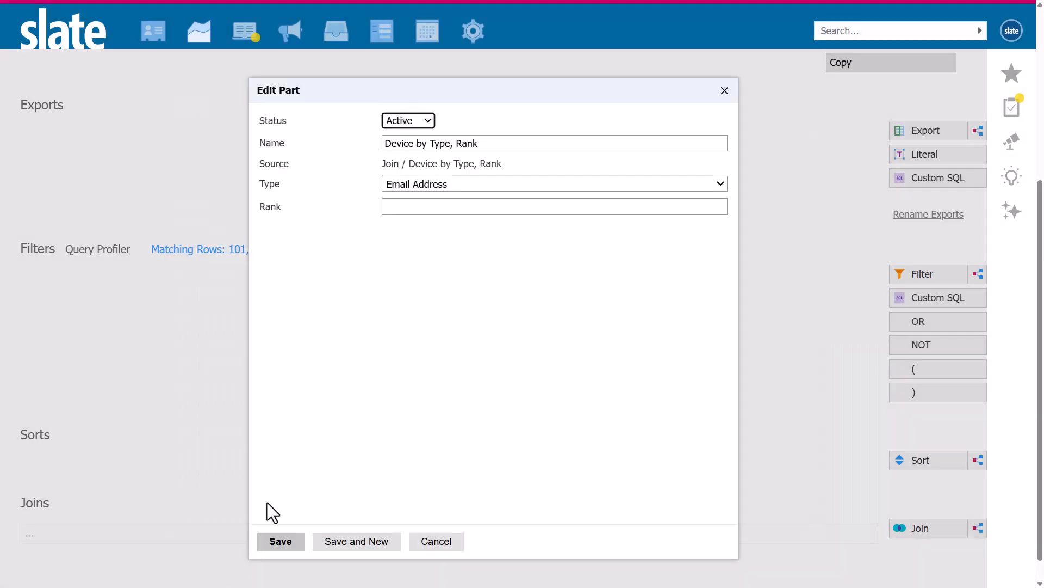
left_click(436, 211)
type("1")
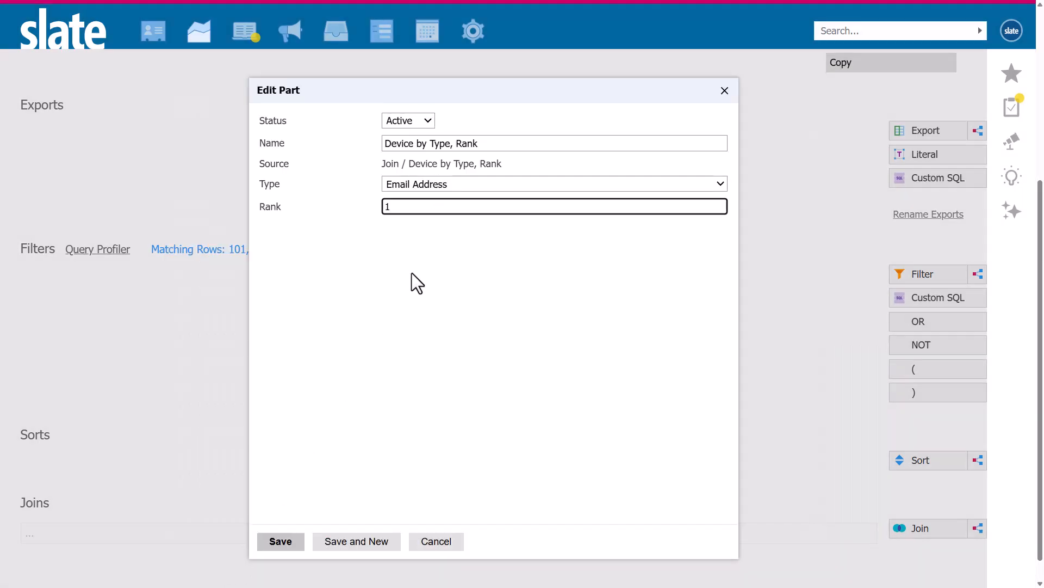
left_click(299, 541)
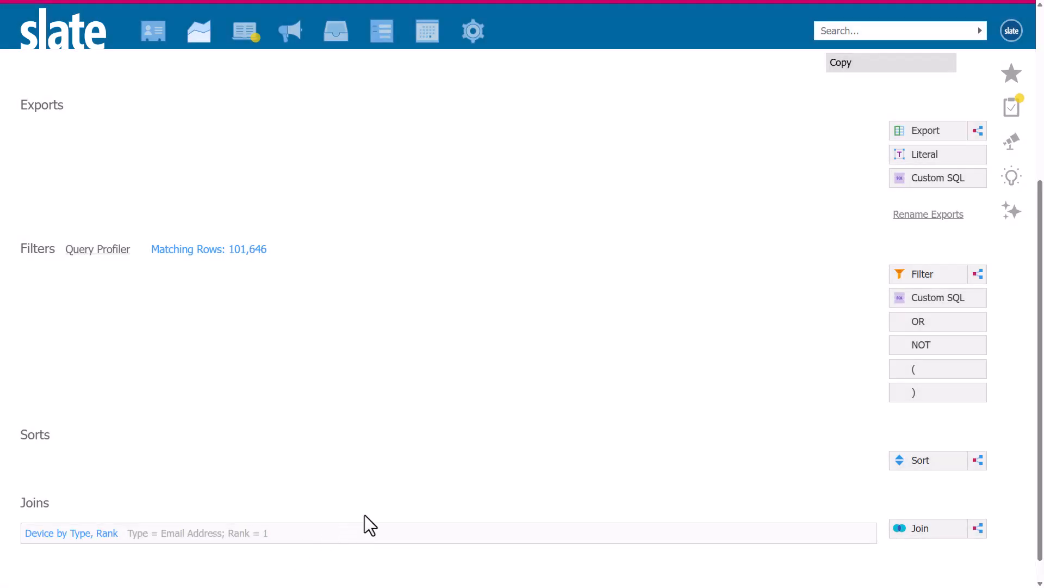
Step: Add the joined device's Has Unsubscribed filter to the query and set it to Has Unsubscribed
left_click(923, 273)
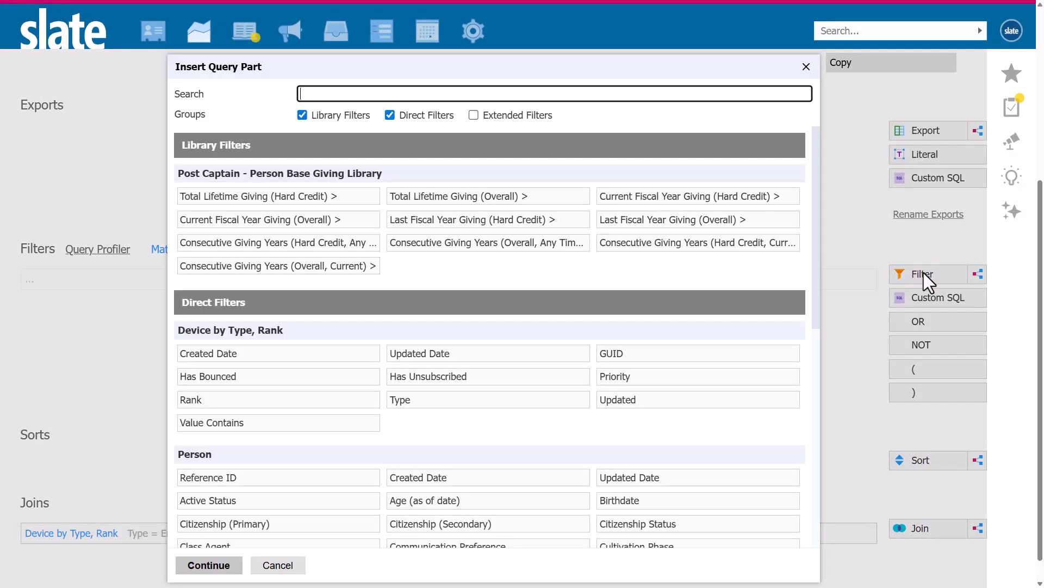
left_click(479, 269)
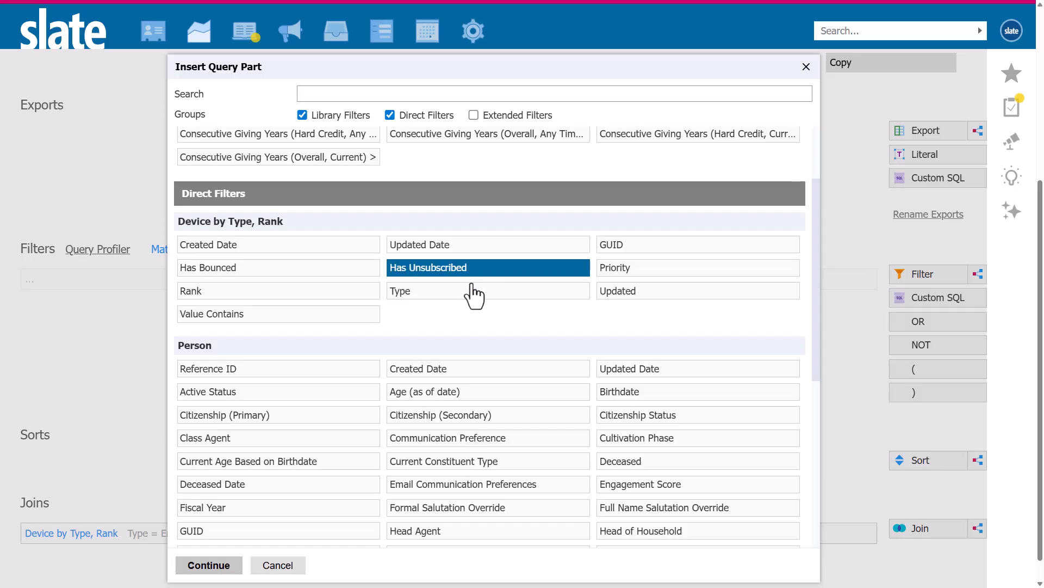
left_click(245, 560)
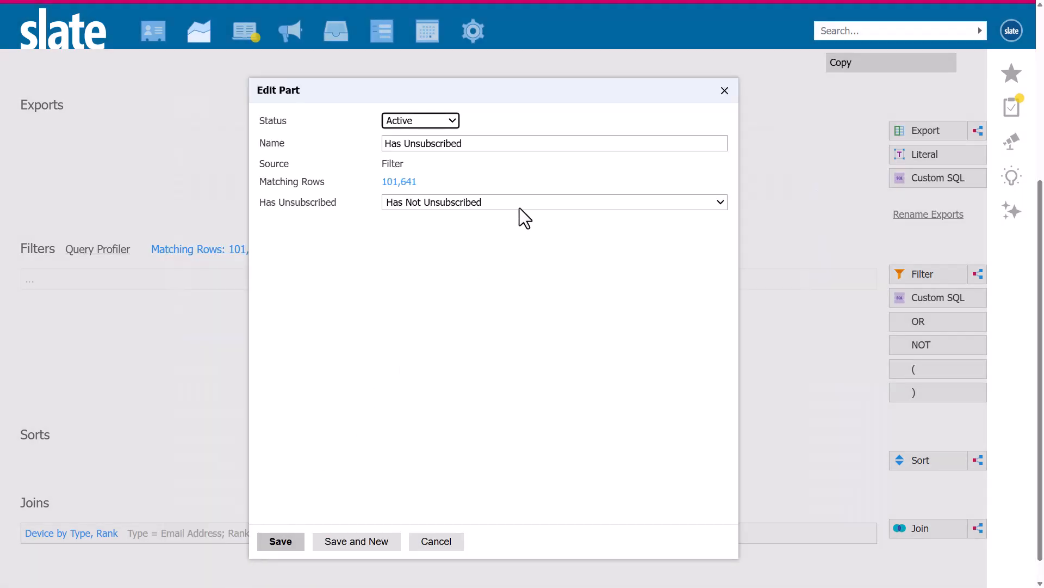
left_click(521, 207)
left_click(508, 234)
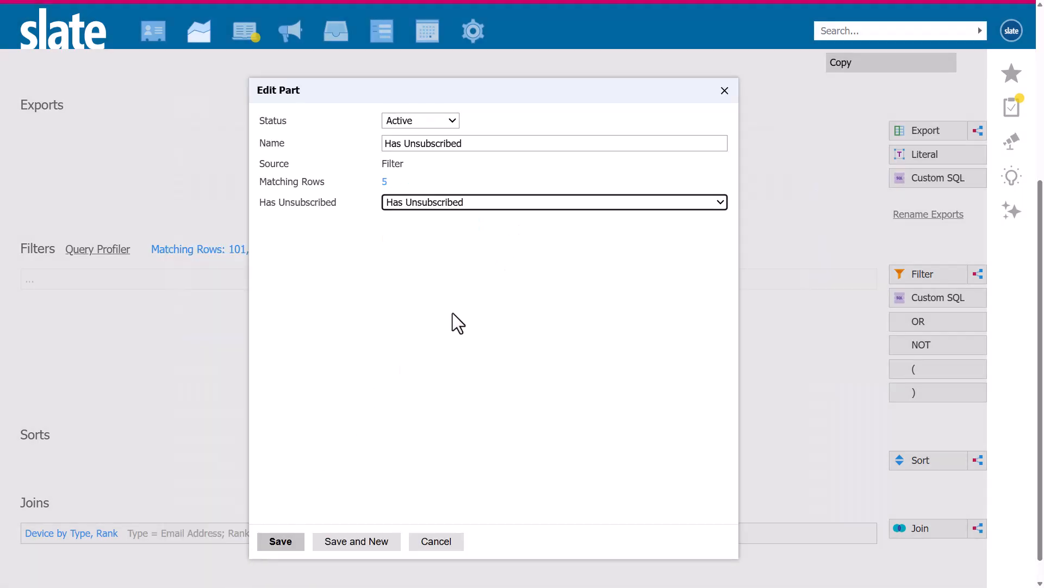
left_click(283, 543)
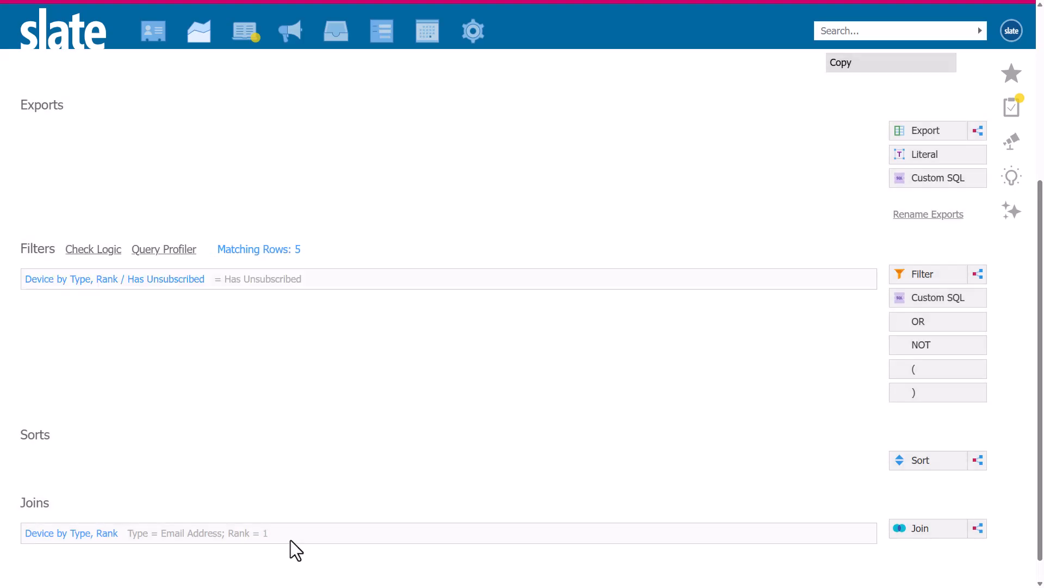
Step: Add the person's Reference ID and Name and the device's Value and Rank as exports, and preview the query results
left_click(939, 132)
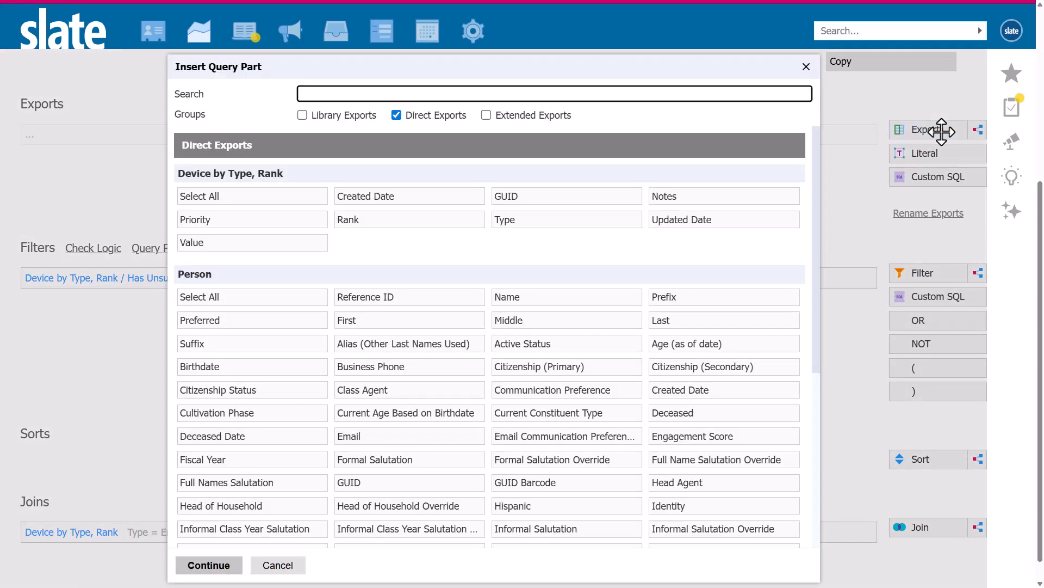
left_click(455, 300)
left_click(521, 299)
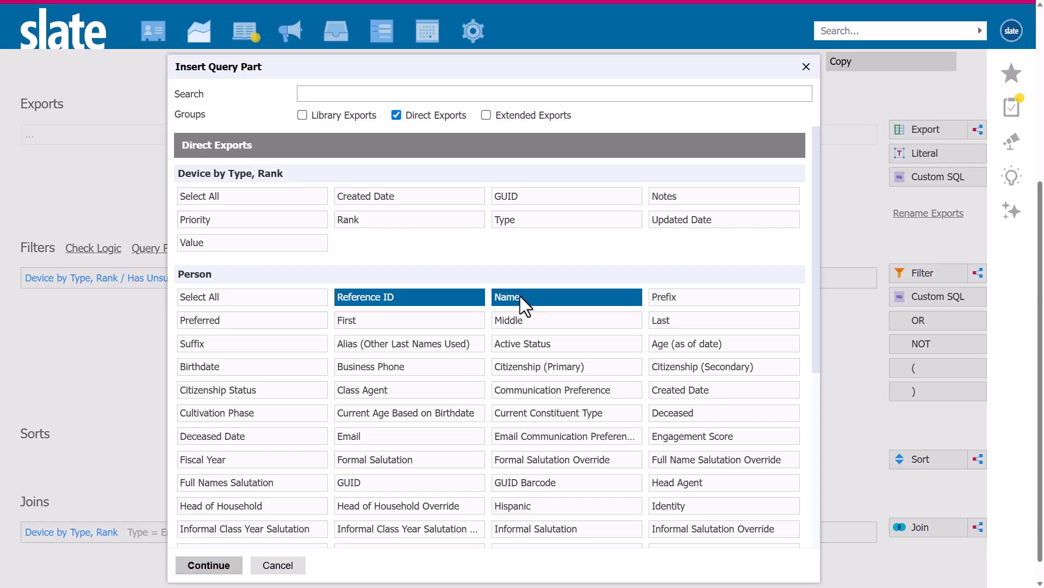
left_click(307, 244)
left_click(382, 222)
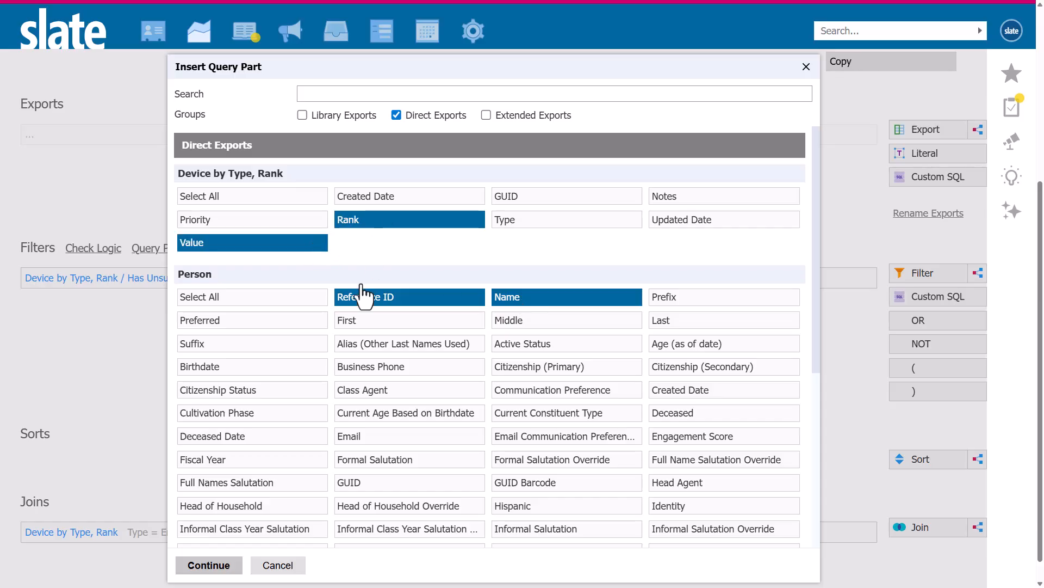
left_click(237, 568)
left_click_drag(1040, 233, 1040, 66)
left_click(873, 249)
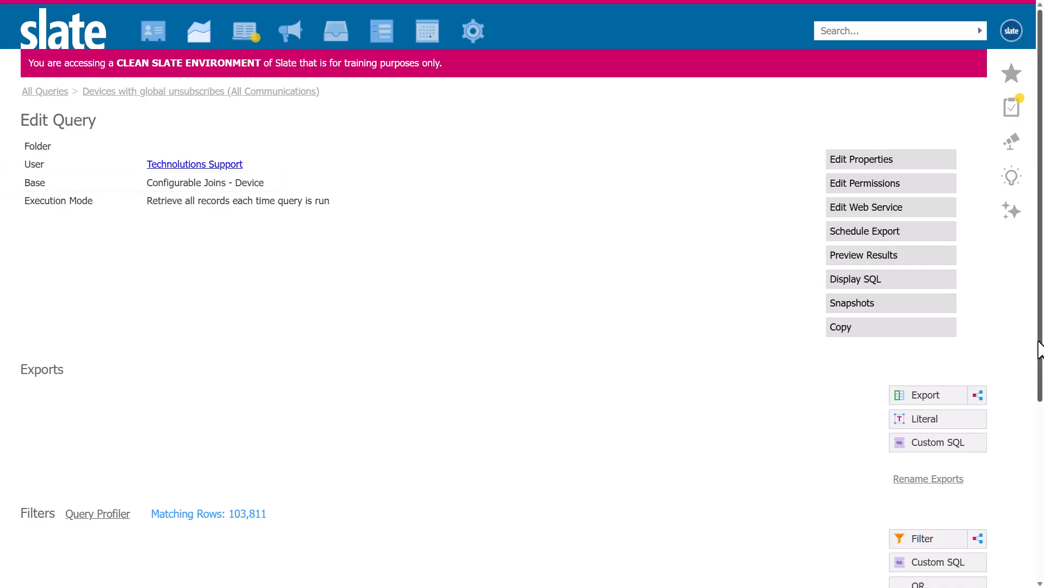
Step: In the Devices with global unsubscribes query, add the Has Unsubscribed filter set to Has Unsubscribed
left_click_drag(1040, 345, 1040, 521)
left_click(938, 276)
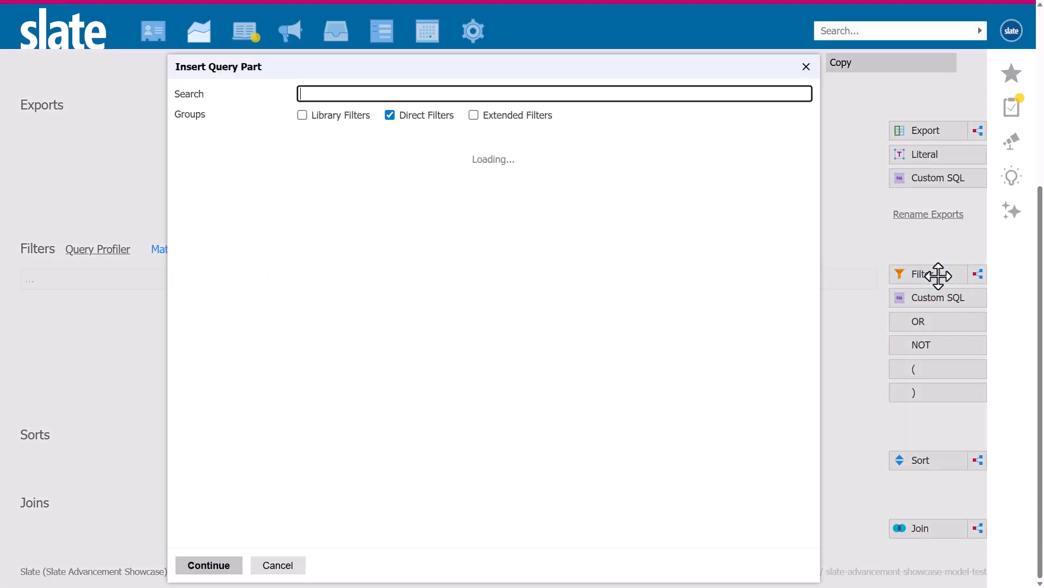
left_click(580, 221)
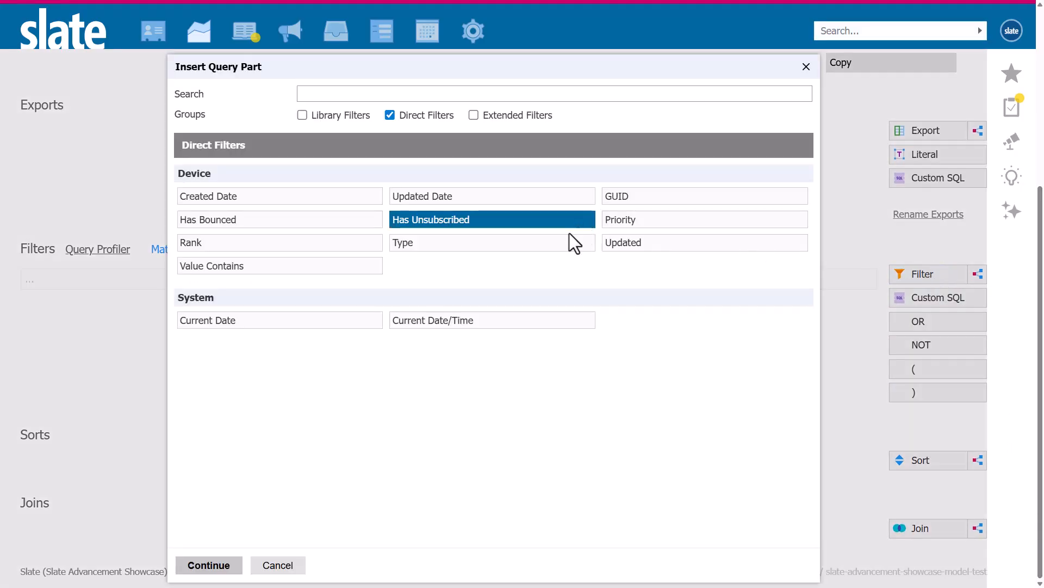
left_click(209, 564)
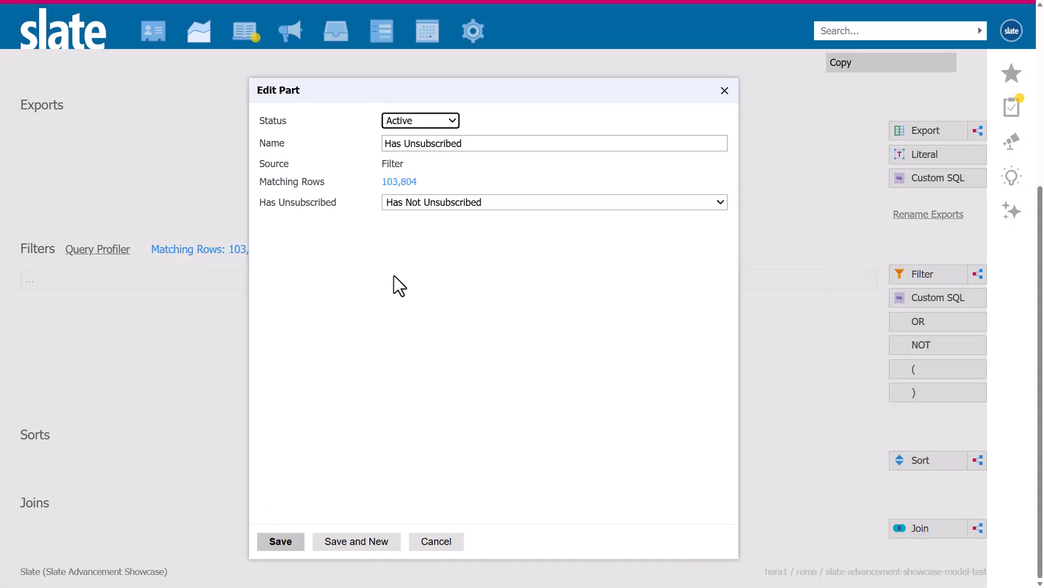
left_click(434, 204)
left_click(428, 235)
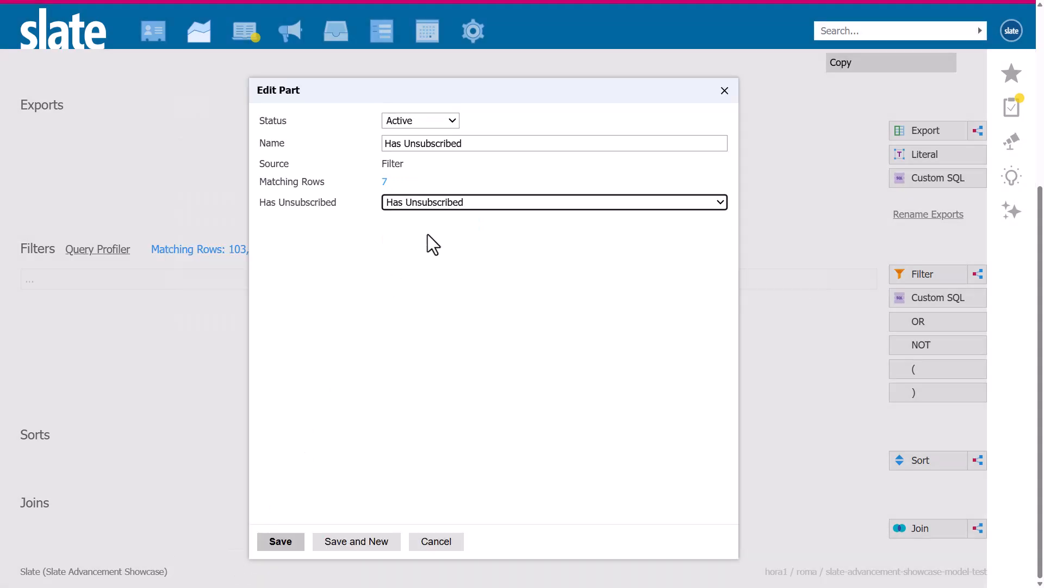
left_click(293, 540)
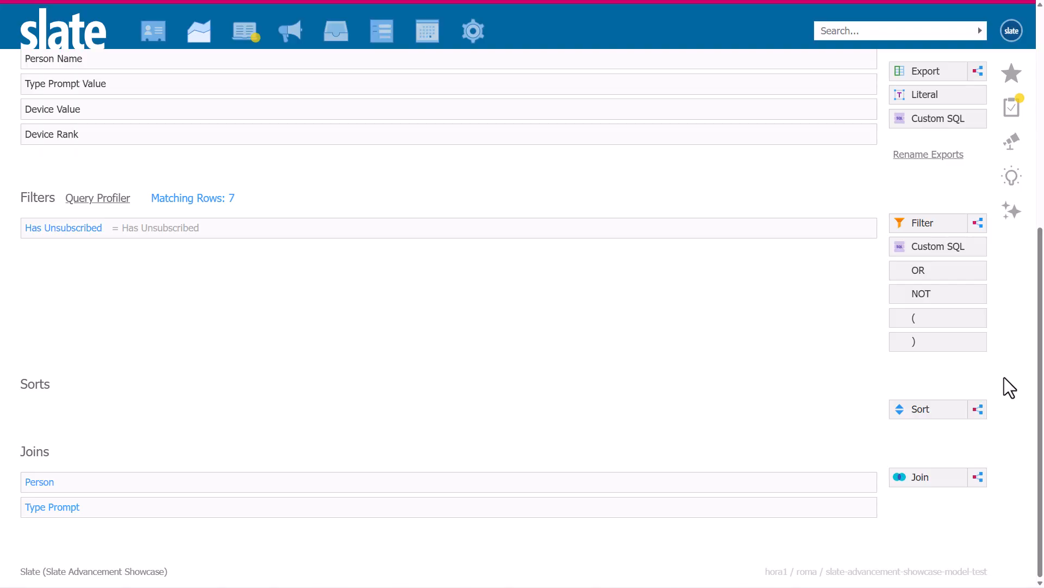
Step: Preview the results of the Devices with global unsubscribes query
scroll(1004, 377, "up", 5)
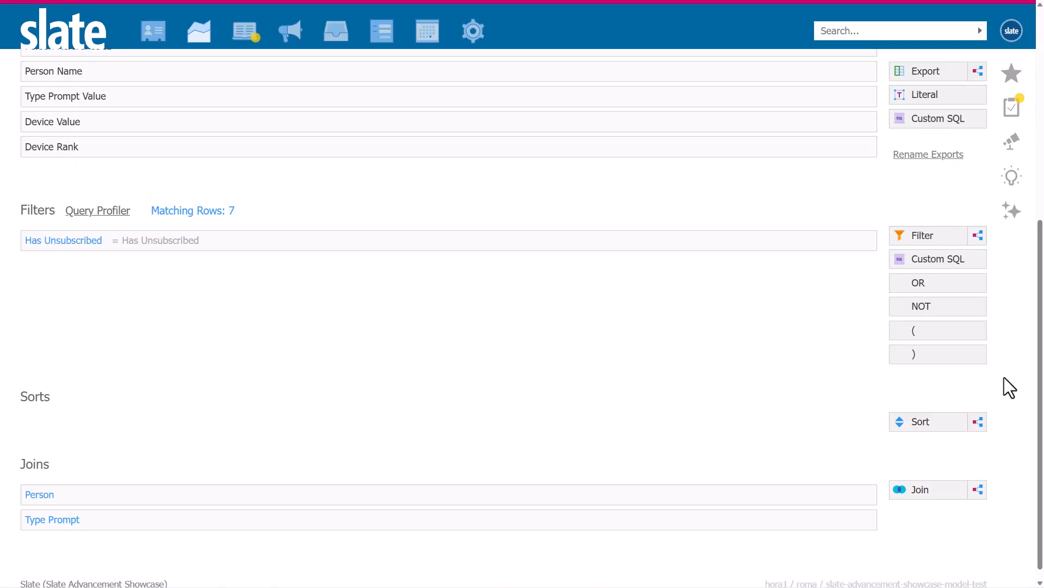
scroll(1004, 377, "up", 2)
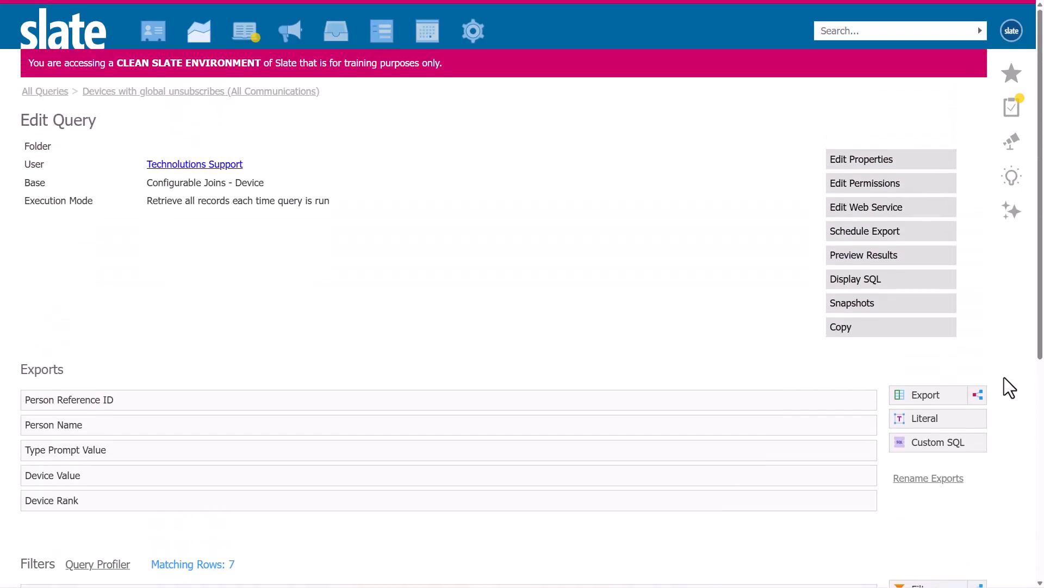
left_click(932, 260)
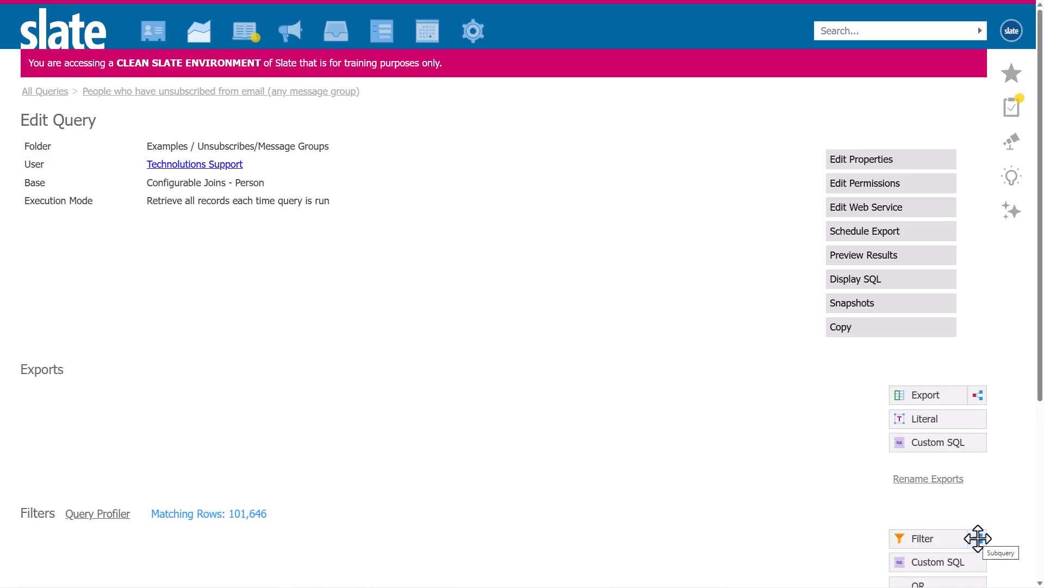
Step: In the any message group email unsubscribe query, create an independent subquery filter with category Related and base Message Opt-Out
left_click(978, 538)
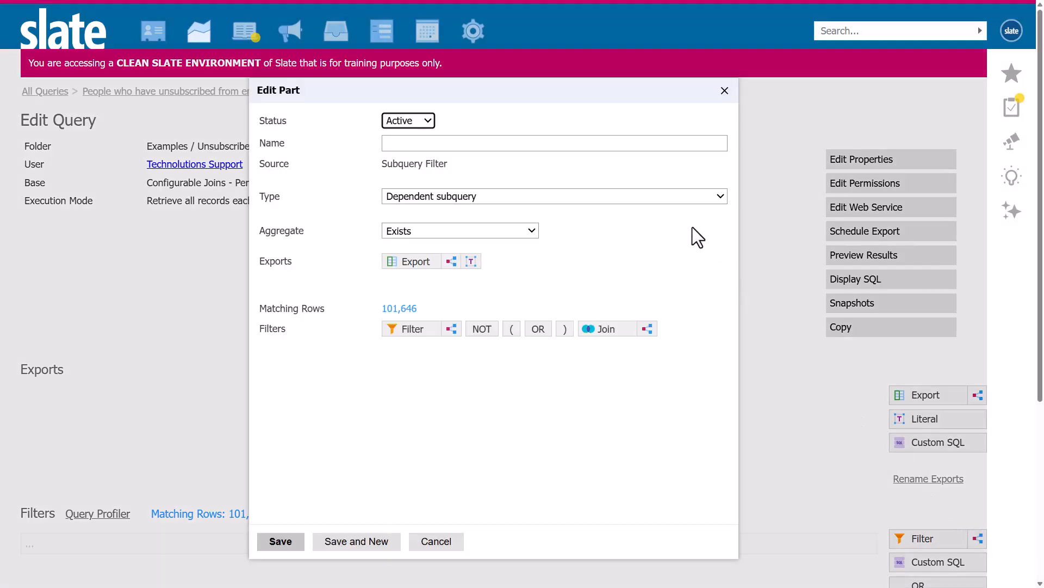
left_click(672, 197)
left_click(656, 223)
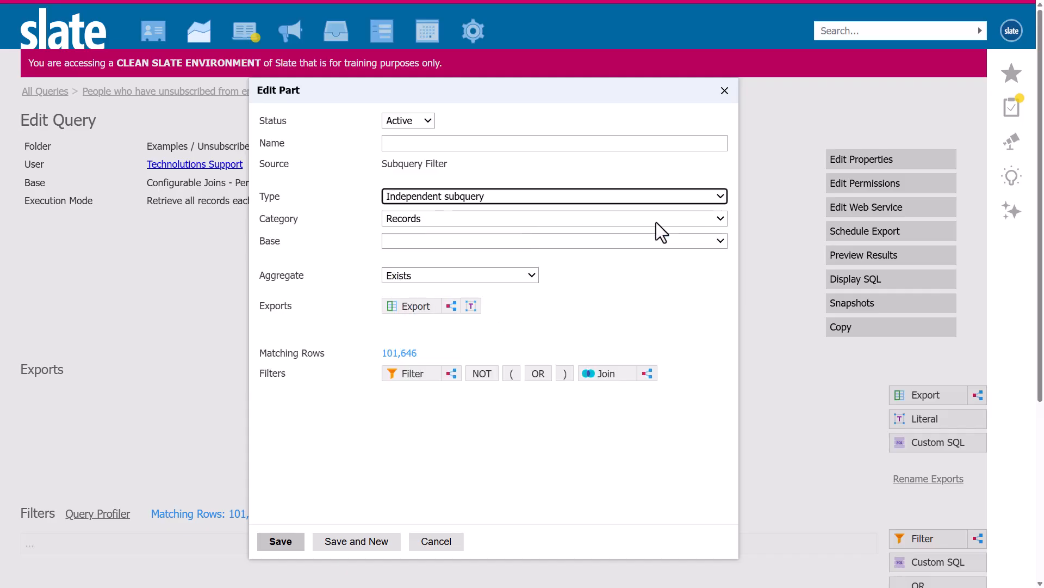
left_click(656, 222)
left_click(650, 250)
left_click(649, 245)
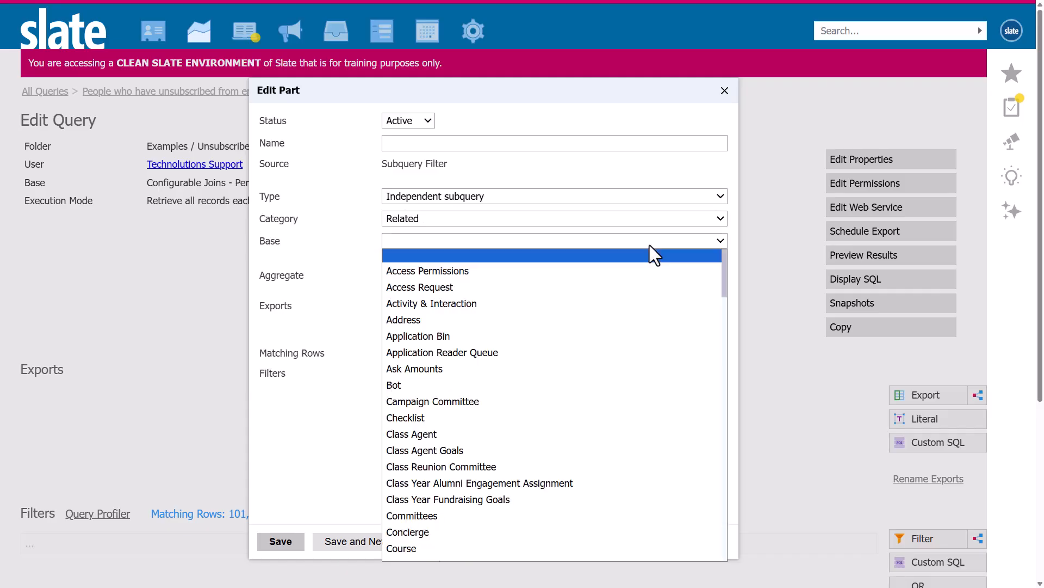
key("m")
scroll(600, 324, "down", 6)
left_click(589, 342)
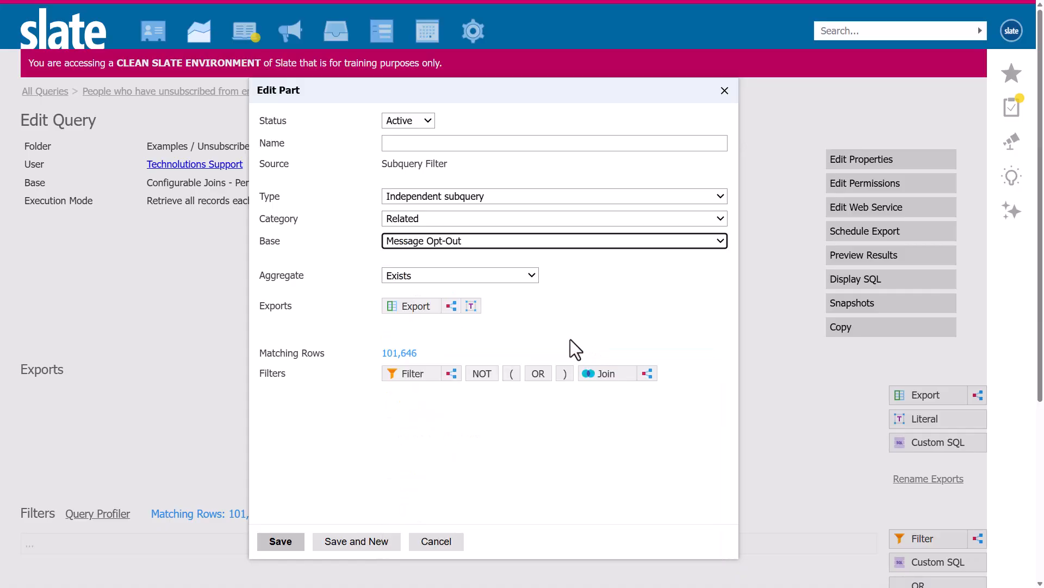
Step: Add the person's Email and the Message Opt-Out Recipient as exports in the subquery filter
left_click(418, 306)
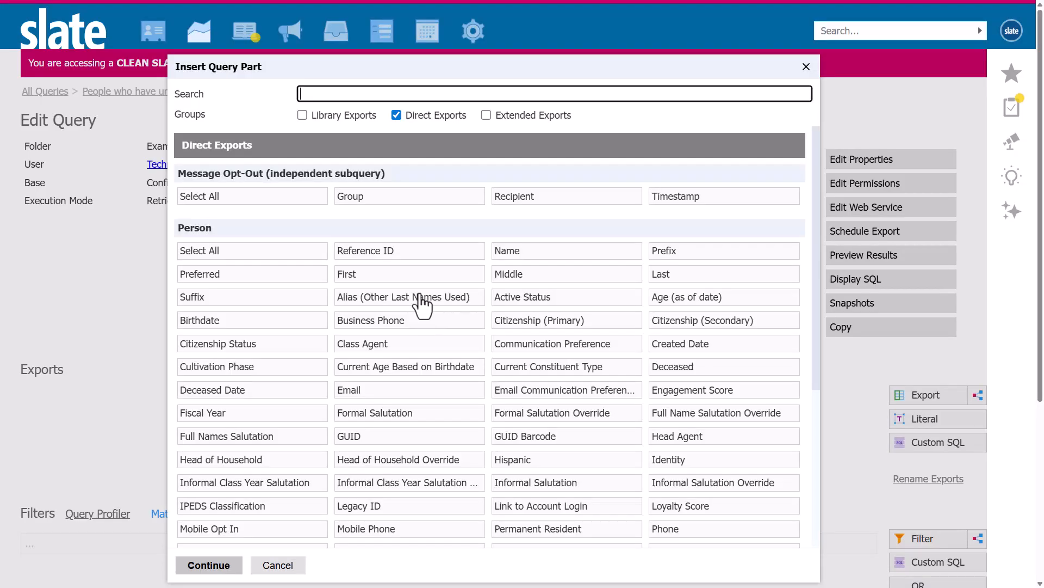
left_click(438, 393)
left_click(224, 568)
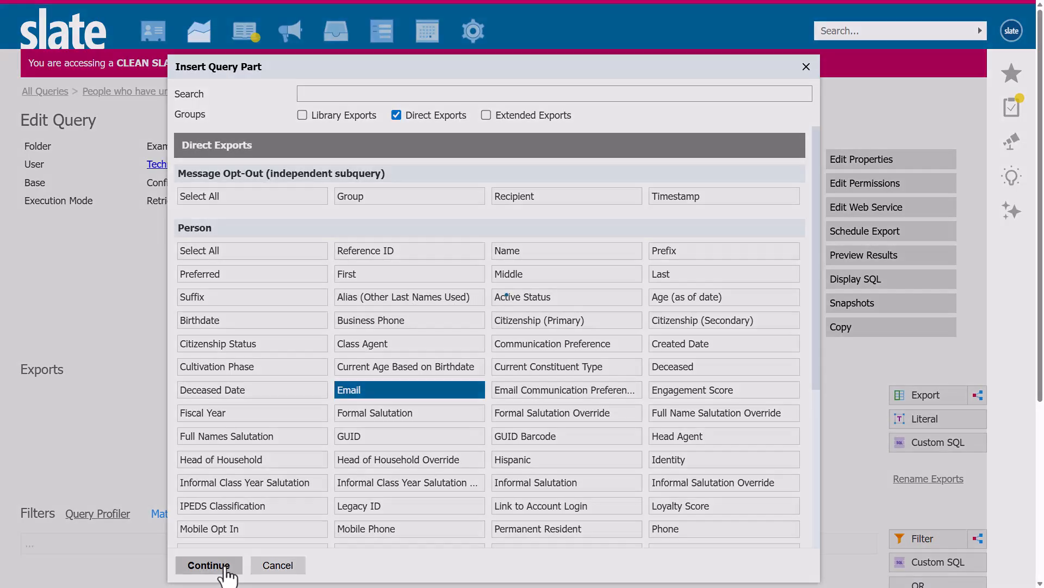
left_click(418, 306)
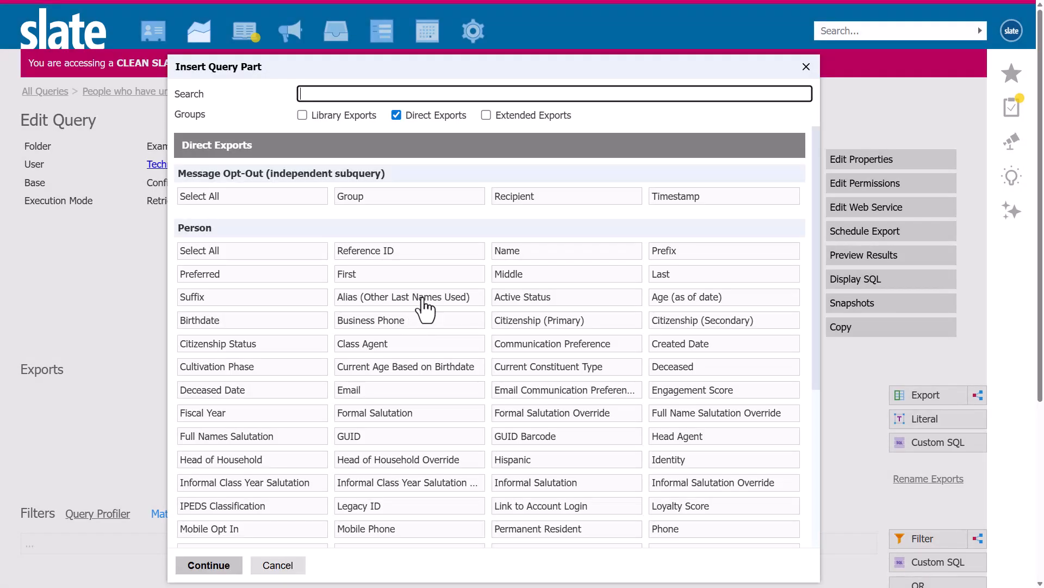
left_click(517, 198)
left_click(224, 566)
Step: Set the subquery filter's aggregate to Comparison, with Person Email equal to the Message Opt-Out Recipient
left_click(438, 276)
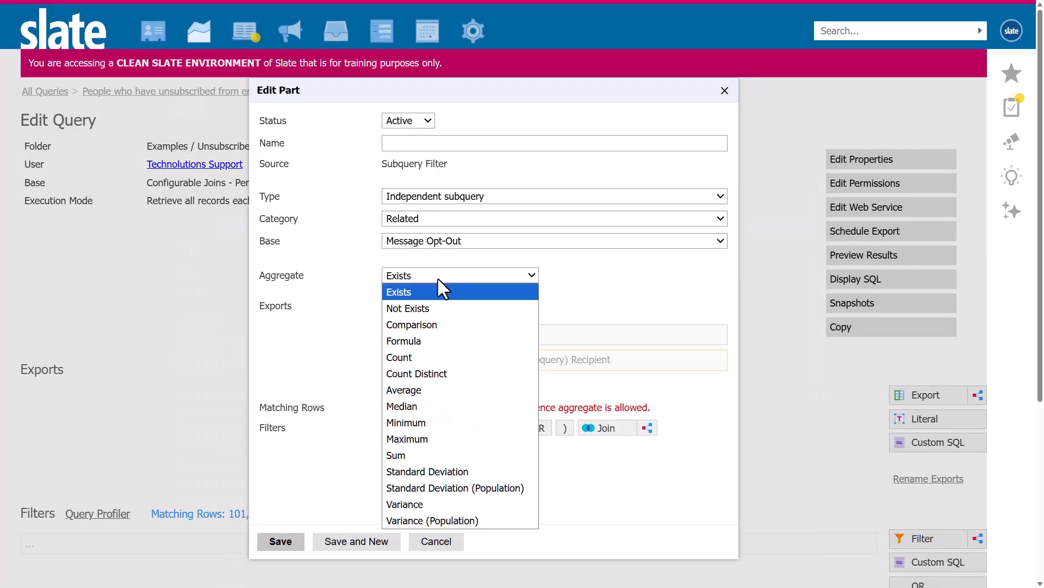
left_click(428, 325)
left_click(449, 298)
left_click(445, 328)
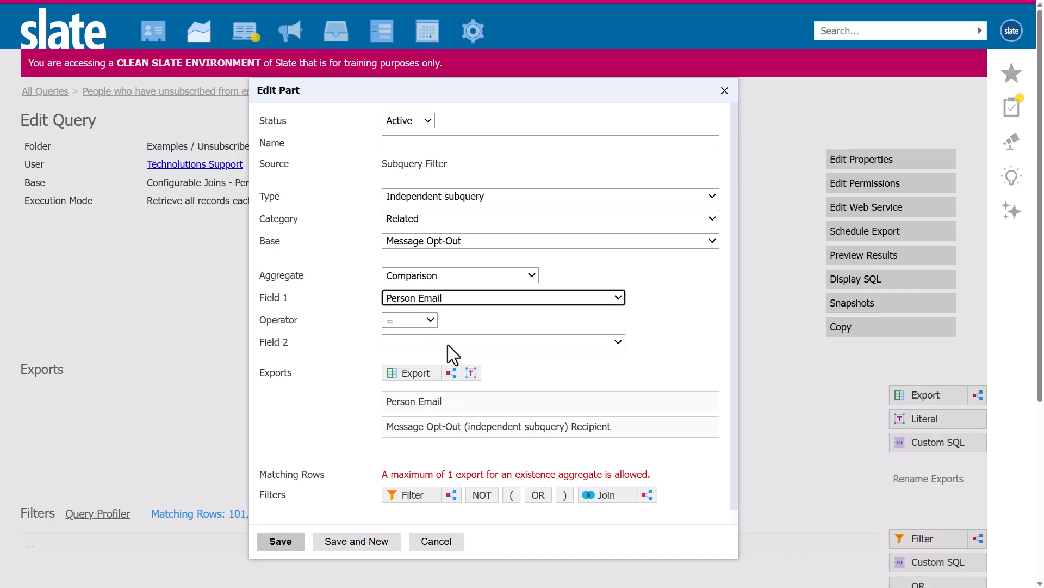
left_click(448, 343)
left_click(450, 390)
Step: Name the subquery filter "Email = Opted Out" and save it
left_click(435, 143)
type("E")
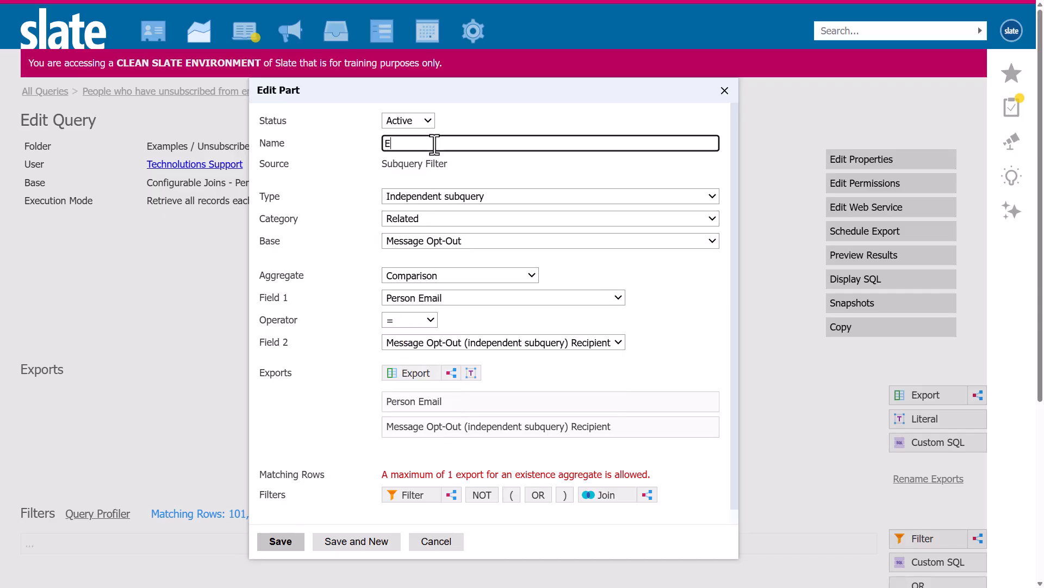
type("mail = Opted Out")
left_click(282, 543)
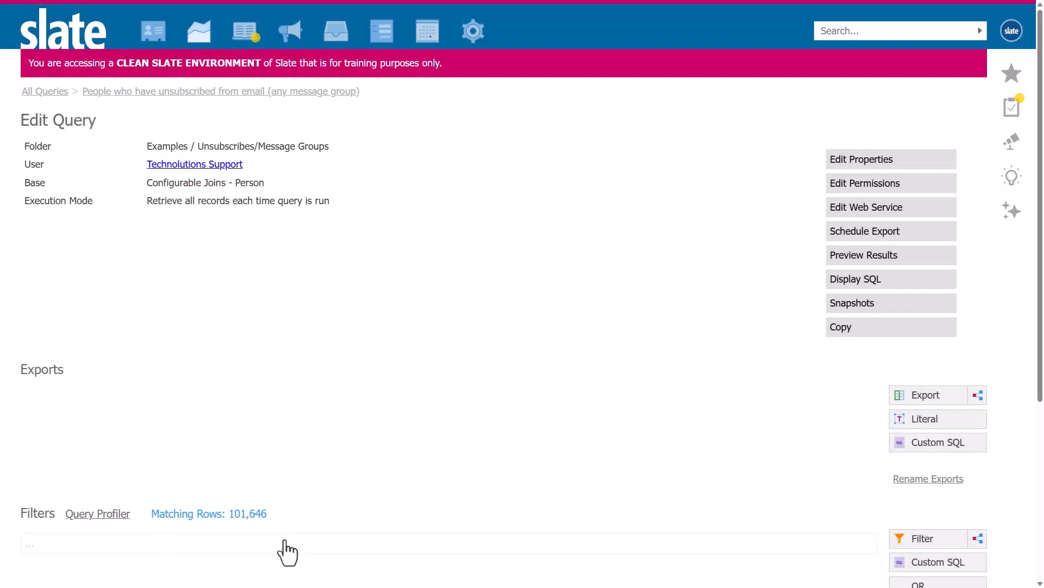
Step: Create a subquery export of type Independent subquery, with category Related and base Message Opt-Out
left_click(978, 395)
left_click(666, 197)
left_click(664, 221)
left_click(661, 221)
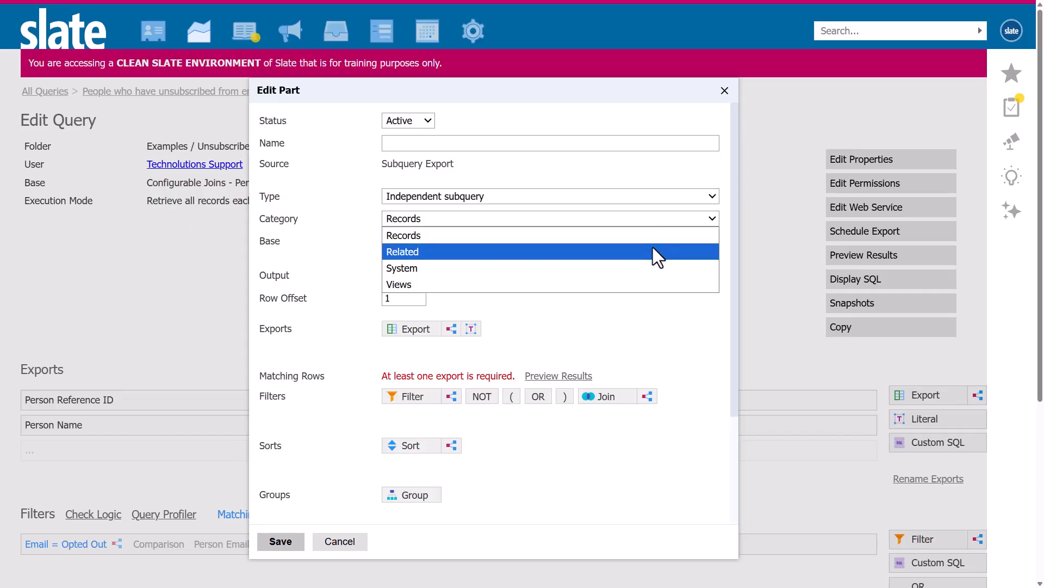
left_click(653, 246)
left_click(651, 241)
scroll(622, 446, "down", 20)
left_click(544, 443)
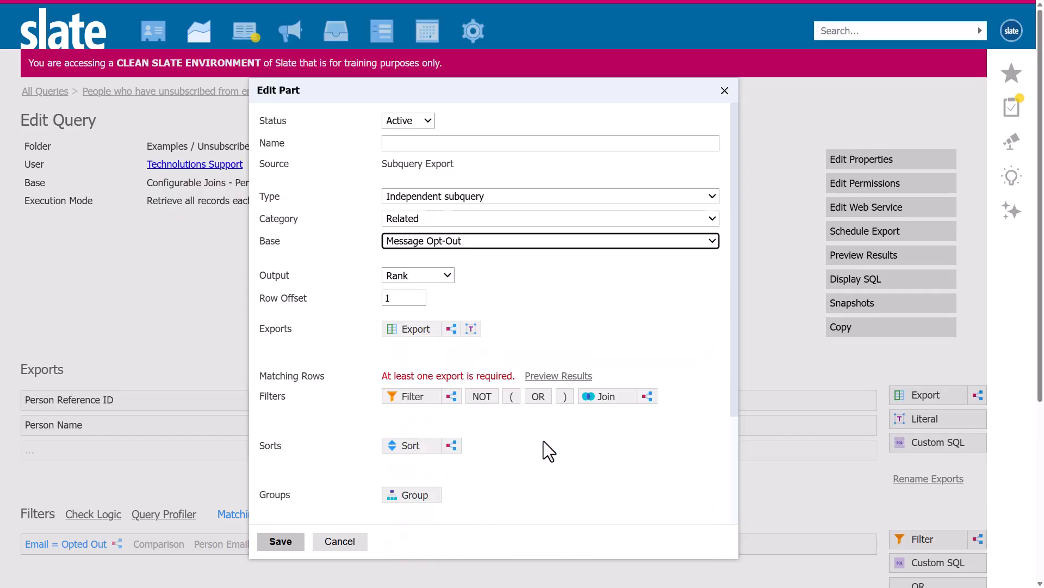
Step: Add a nested subquery filter to the subquery export, with the person's Email and the Message Opt-Out Recipient as its exports
left_click(454, 396)
left_click(420, 273)
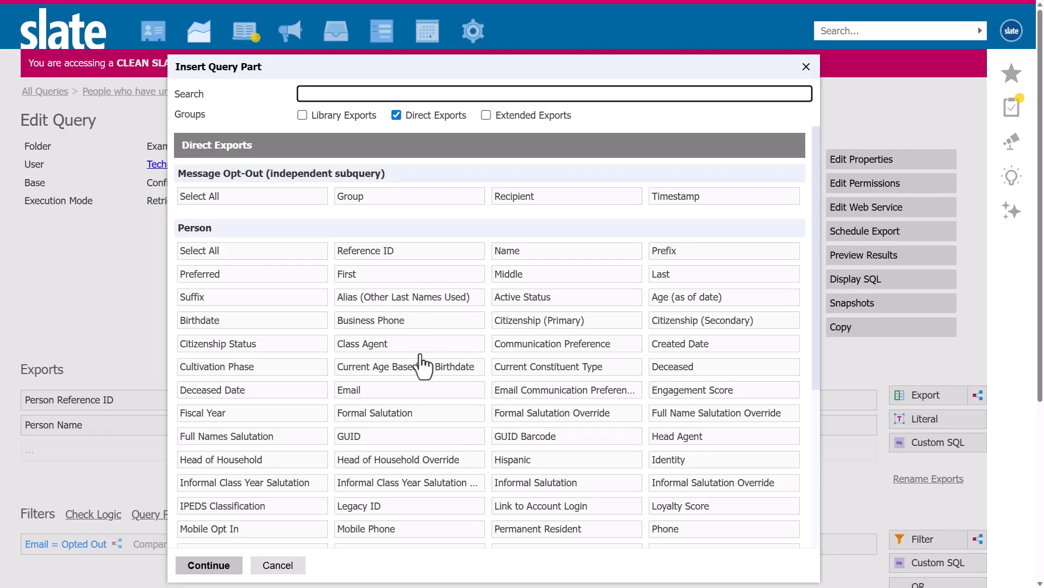
left_click(410, 390)
left_click(517, 201)
left_click(233, 563)
Step: Set the nested filter's aggregate to Comparison, with Person Email equal to the Message Opt-Out Recipient
left_click(479, 243)
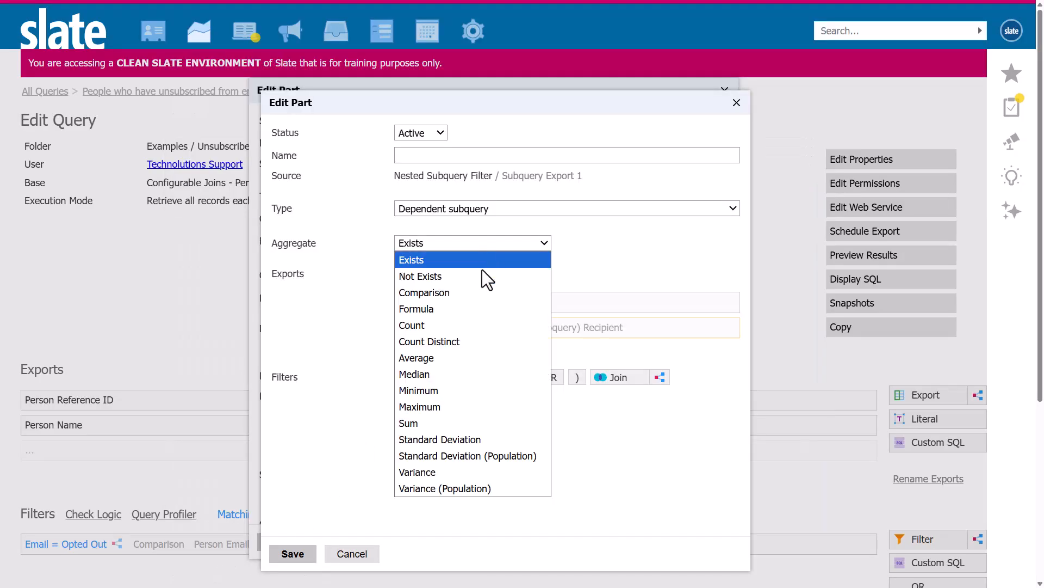
left_click(475, 292)
left_click(471, 266)
left_click(462, 294)
left_click(462, 311)
left_click(479, 353)
Step: Name the nested subquery filter "Email = Opted Out" and save it
left_click(490, 156)
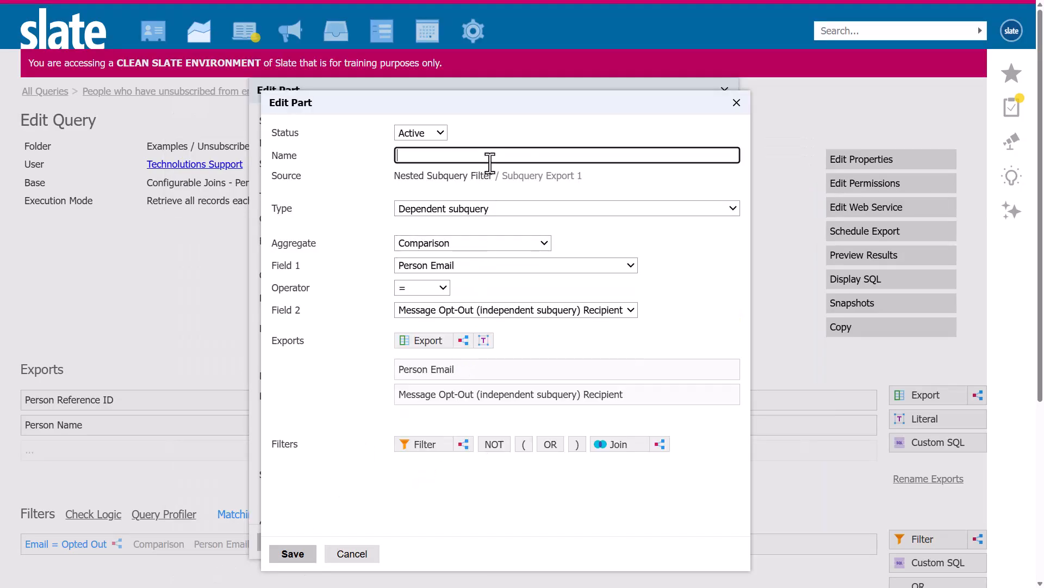
type("Email = Opted Out")
left_click(304, 553)
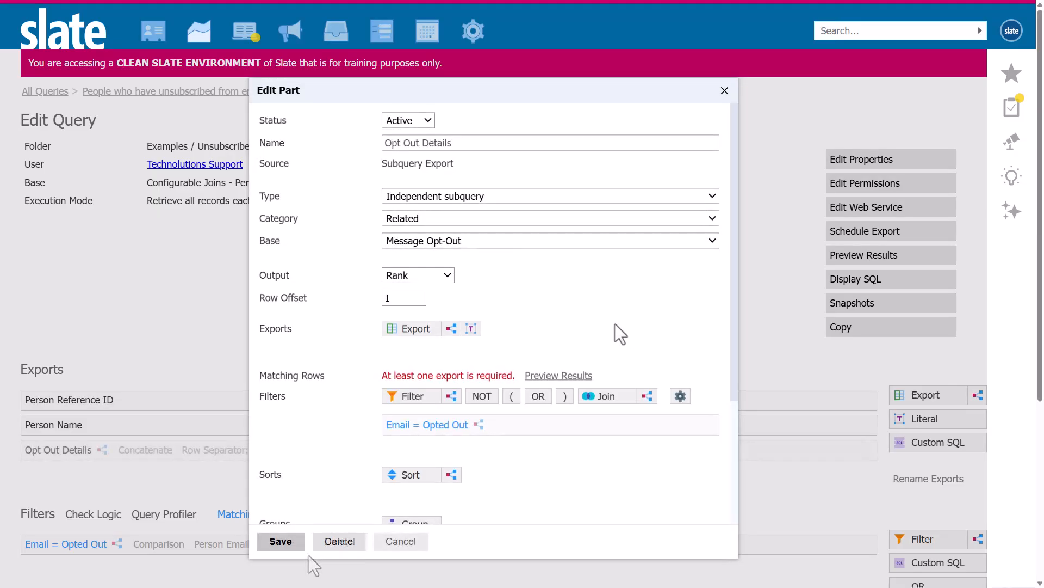
Step: Name the subquery export "Opt Out Details" and set its output to Concatenate with row separator "\n" and export separator " | "
left_click(447, 276)
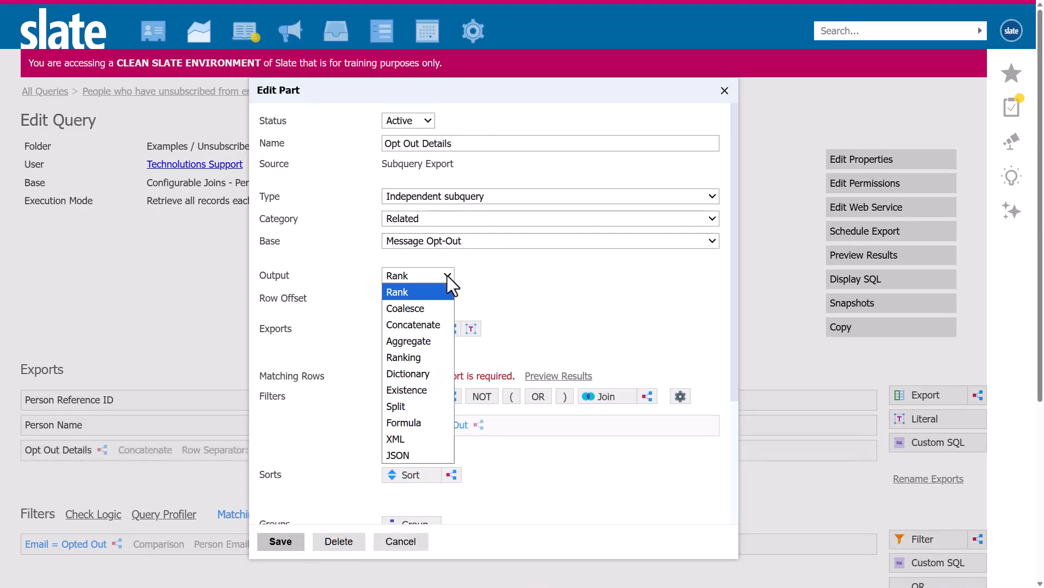
left_click(442, 321)
left_click(413, 298)
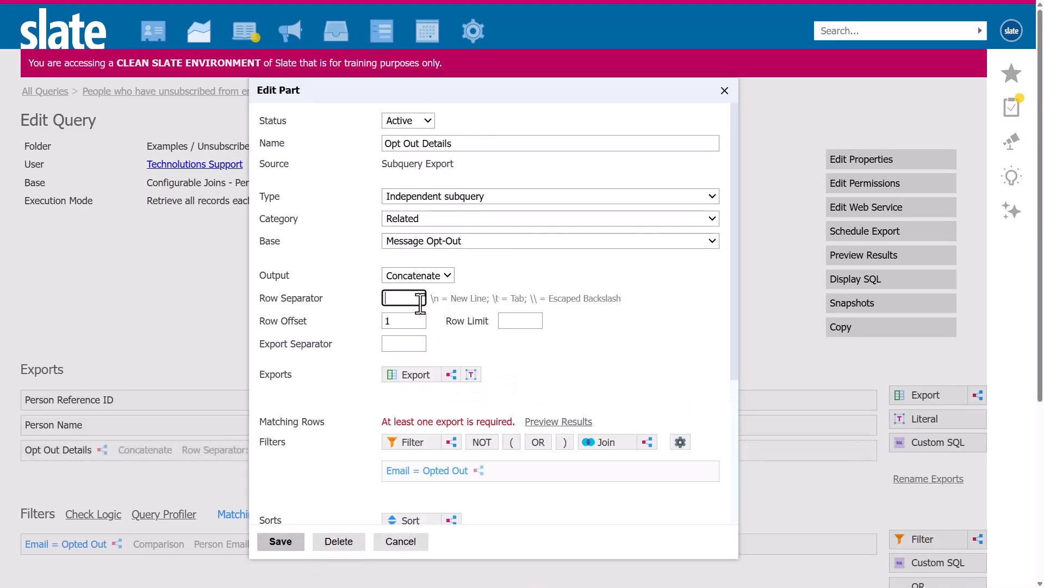
left_click(418, 344)
Step: Add the Message Opt-Out Recipient and Timestamp as exports in the Opt Out Details subquery
left_click(409, 375)
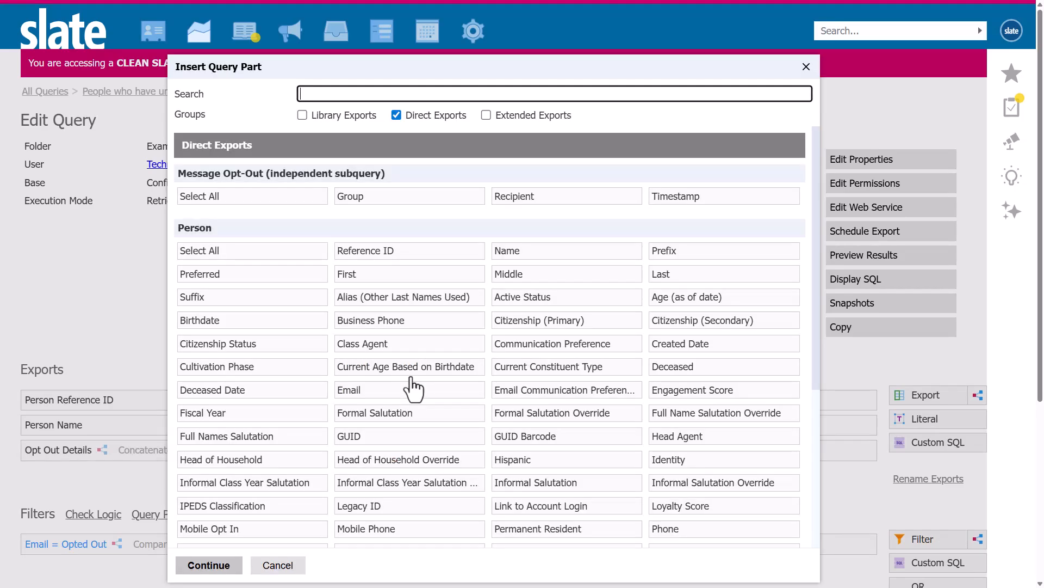
left_click(563, 197)
left_click(691, 196)
left_click(228, 564)
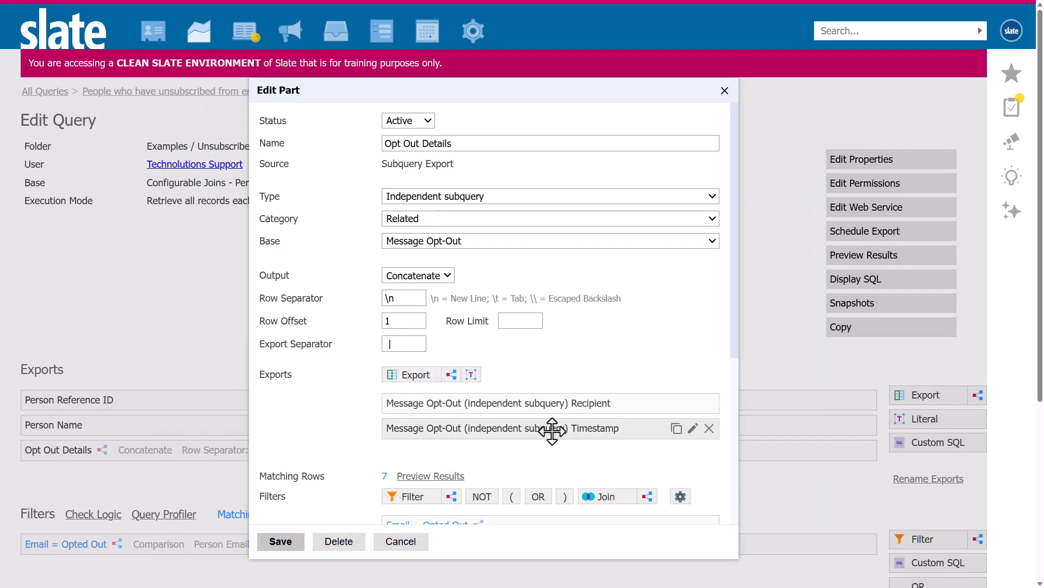
Step: Rename the Timestamp export "Message Opt-Out Date", format it as Date with the mask M/d/yyyy, and save it
left_click(552, 430)
left_click_drag(475, 156, 864, 139)
type("Date")
left_click(479, 272)
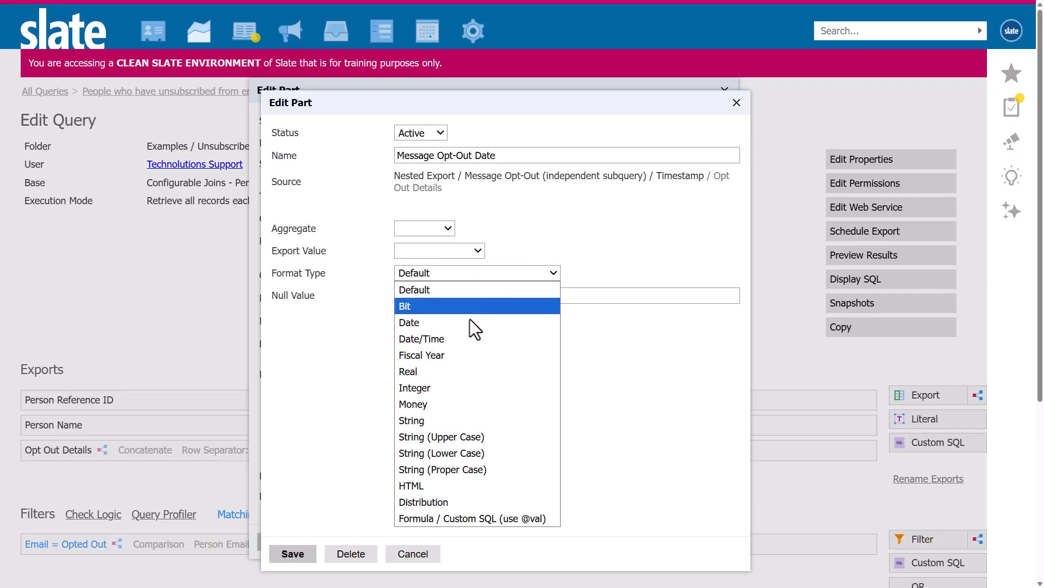
left_click(470, 322)
left_click(467, 296)
type("M/d/yyyy")
left_click(307, 556)
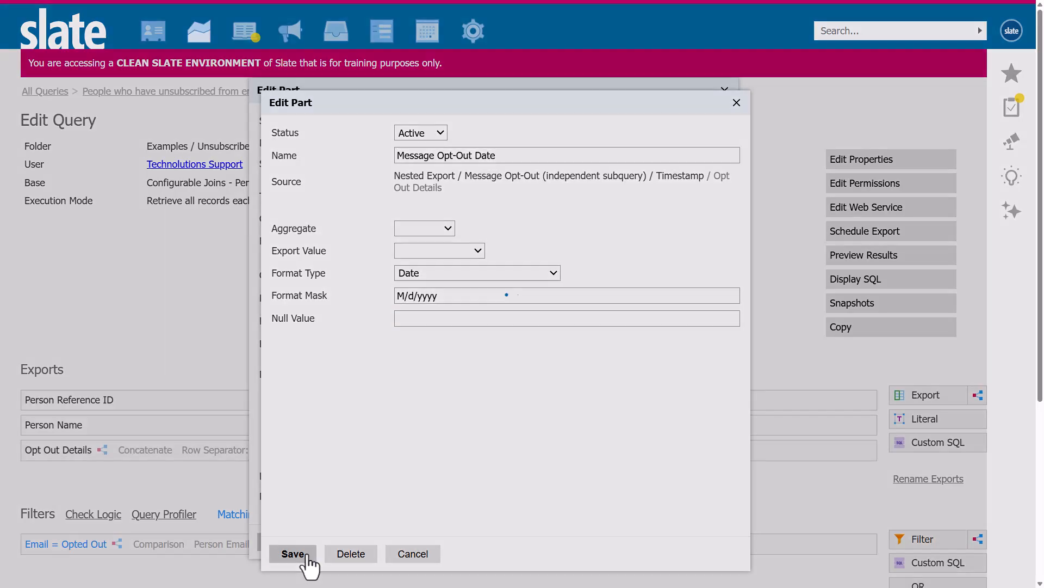
Step: Shorten the Recipient export's name to "Message Opt-Out Recipient" and save it
left_click(543, 412)
left_click_drag(575, 155, 474, 155)
key("BackSpace")
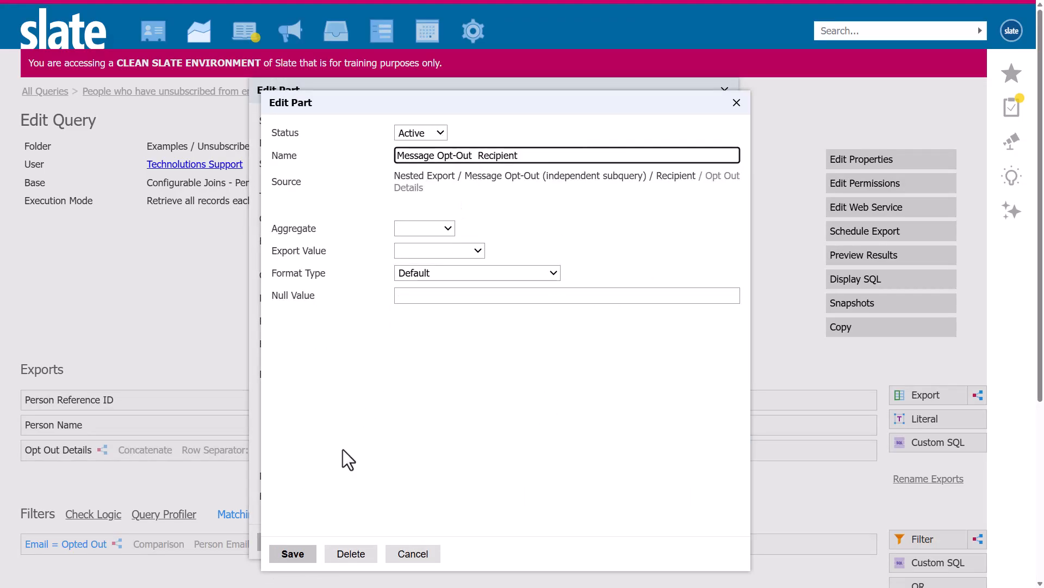
left_click(294, 554)
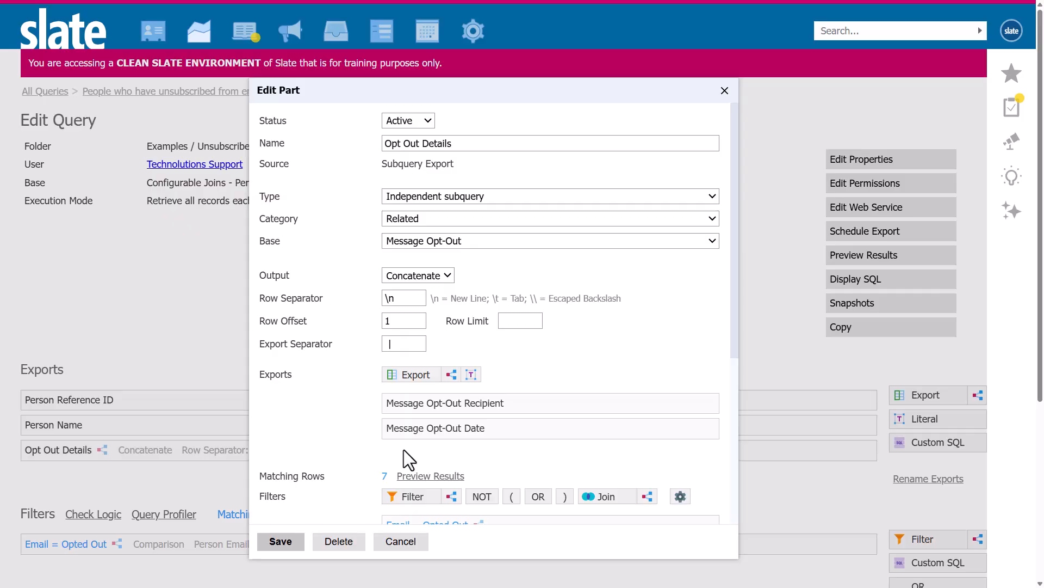
Step: Add a nested subquery export to Opt Out Details that outputs the Message Opt-Out Group
left_click(452, 375)
left_click(435, 298)
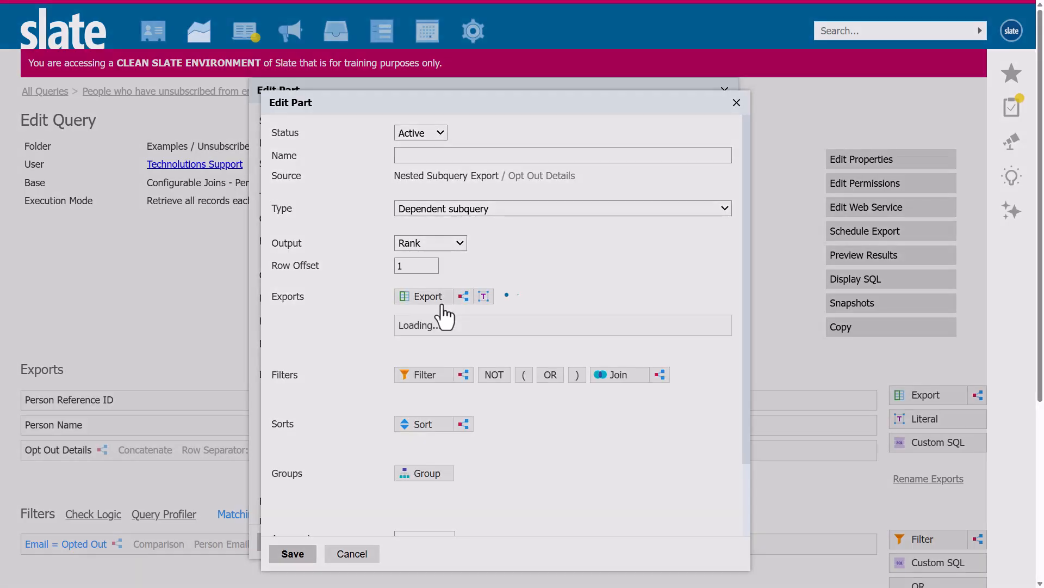
left_click(407, 201)
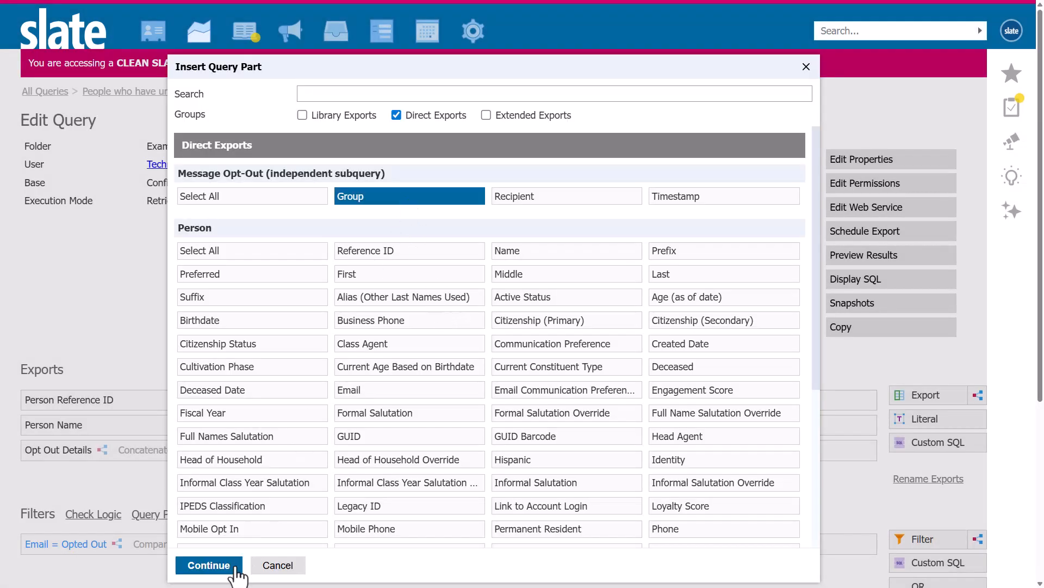
left_click(206, 563)
Step: Set the group export's null value to "All Communications", save it as "Opt Out Group (Null = All Comms)", and place it before Message Opt-Out Date
scroll(644, 524, "down", 3)
left_click(683, 518)
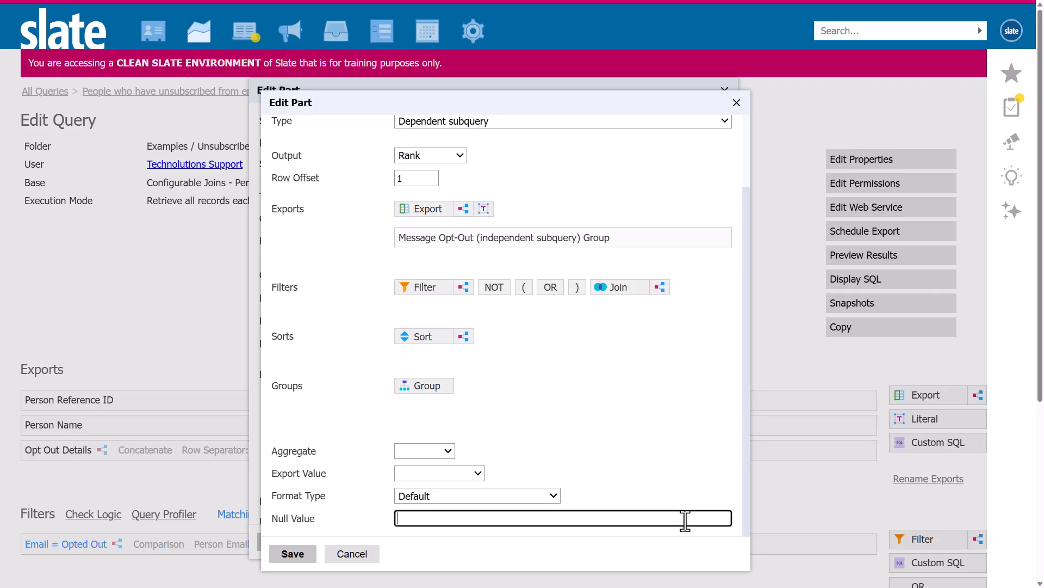
type("All Communications")
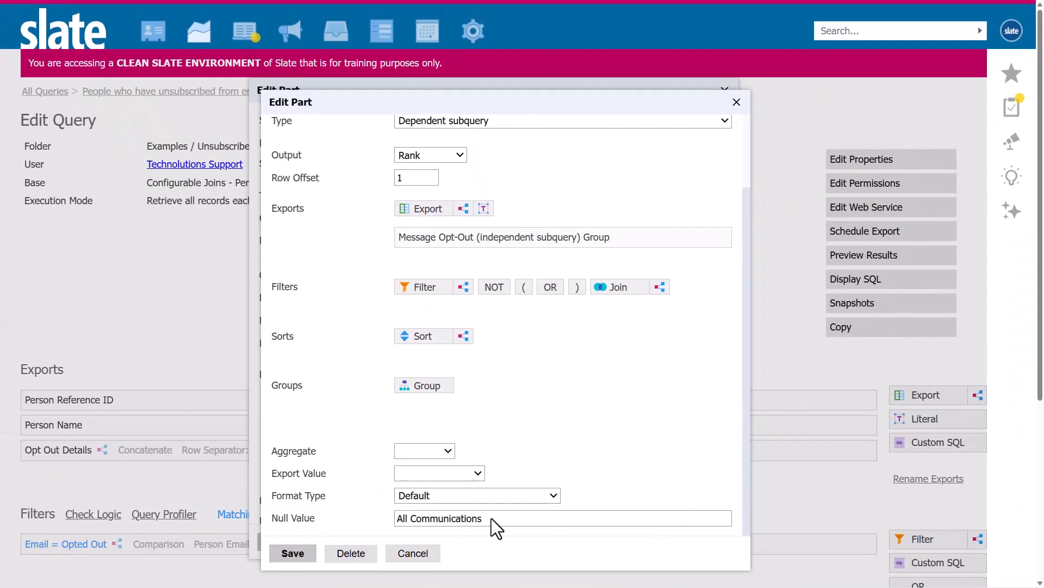
left_click(293, 553)
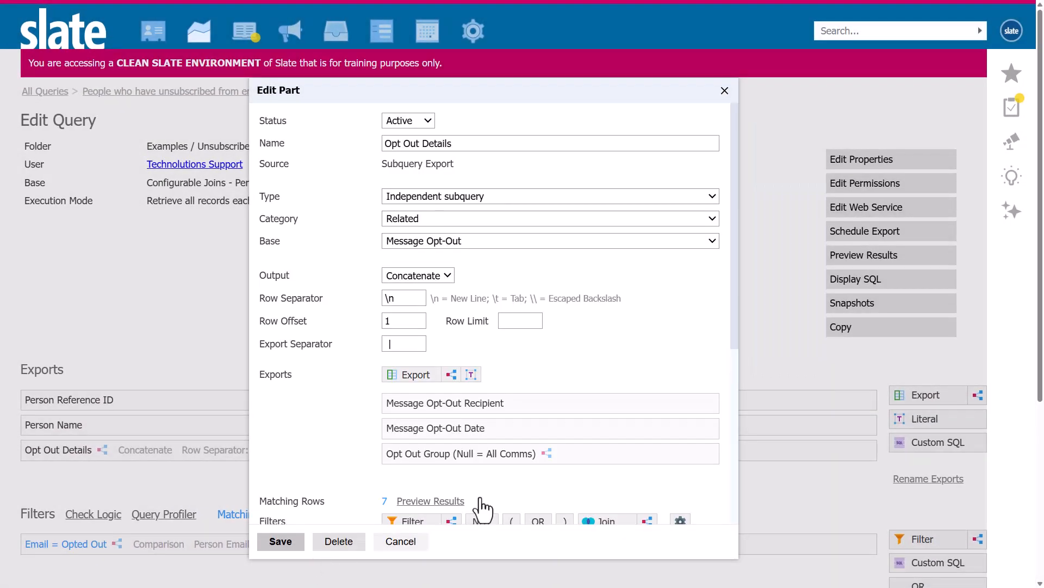
left_click_drag(522, 458, 572, 430)
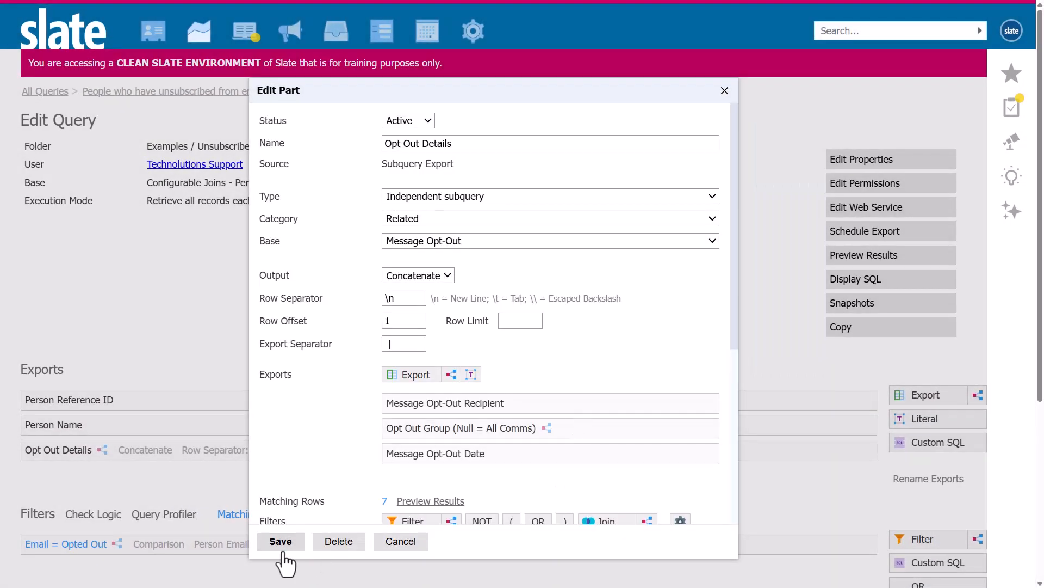
Step: Preview the query results and examine the Opt Out Details of the individual person rows
left_click(915, 257)
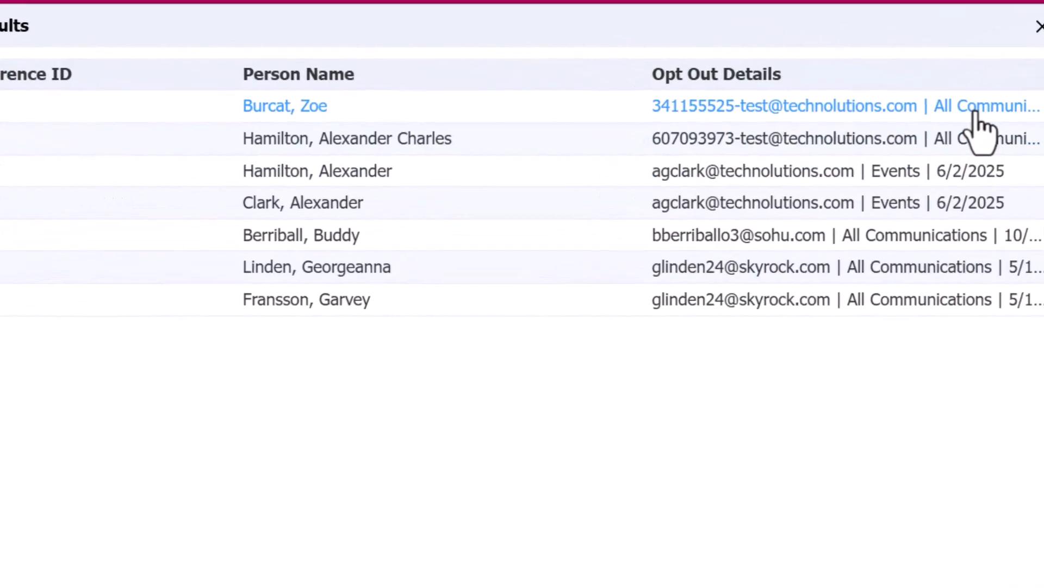
left_click(892, 124)
left_click(849, 20)
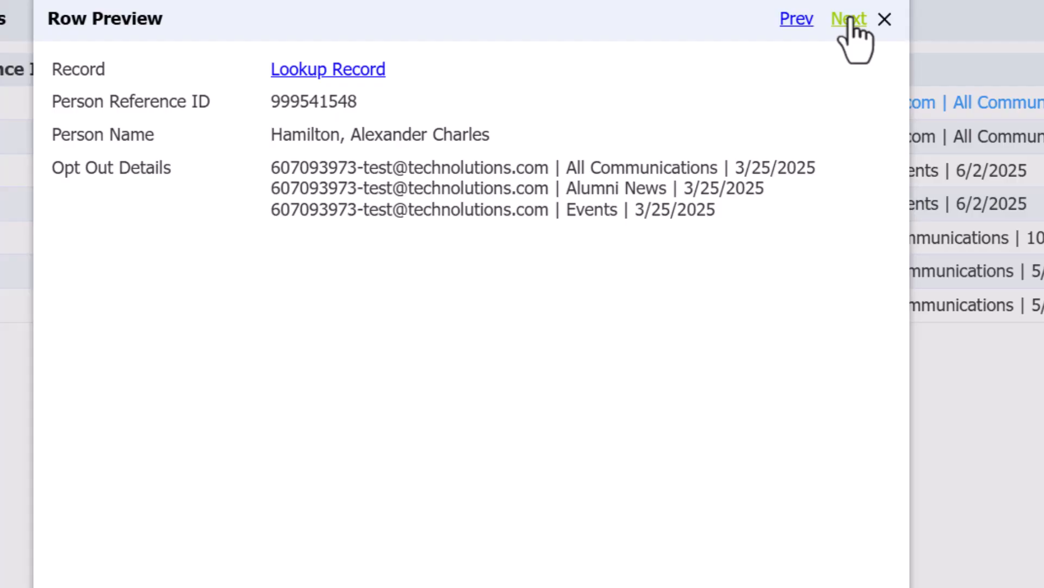
left_click(849, 20)
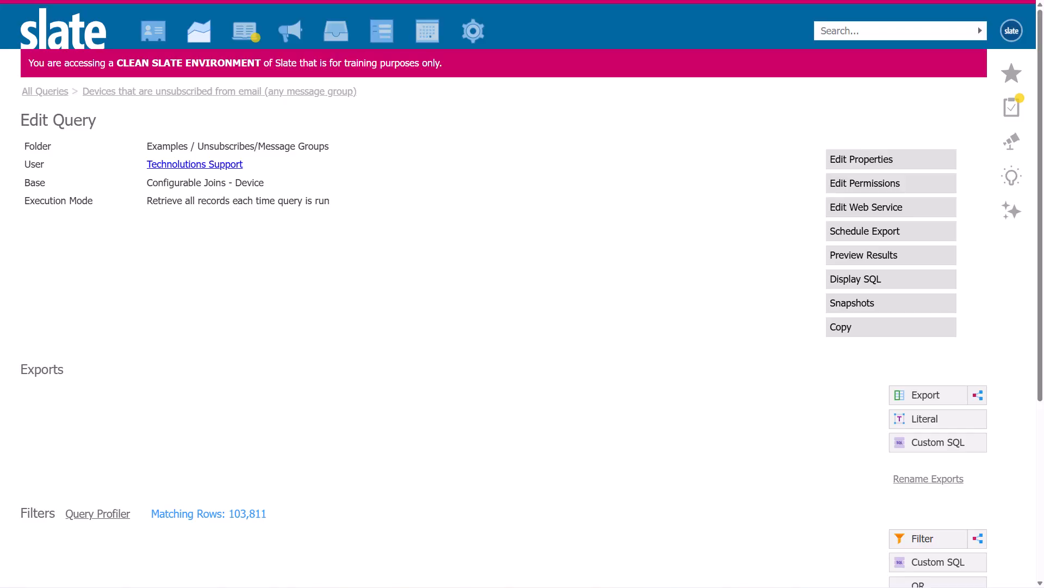
Step: In the device query, create a subquery filter of type Independent subquery, with category Related and base Message Opt-Out
left_click(978, 539)
left_click(599, 196)
left_click(592, 229)
left_click(590, 223)
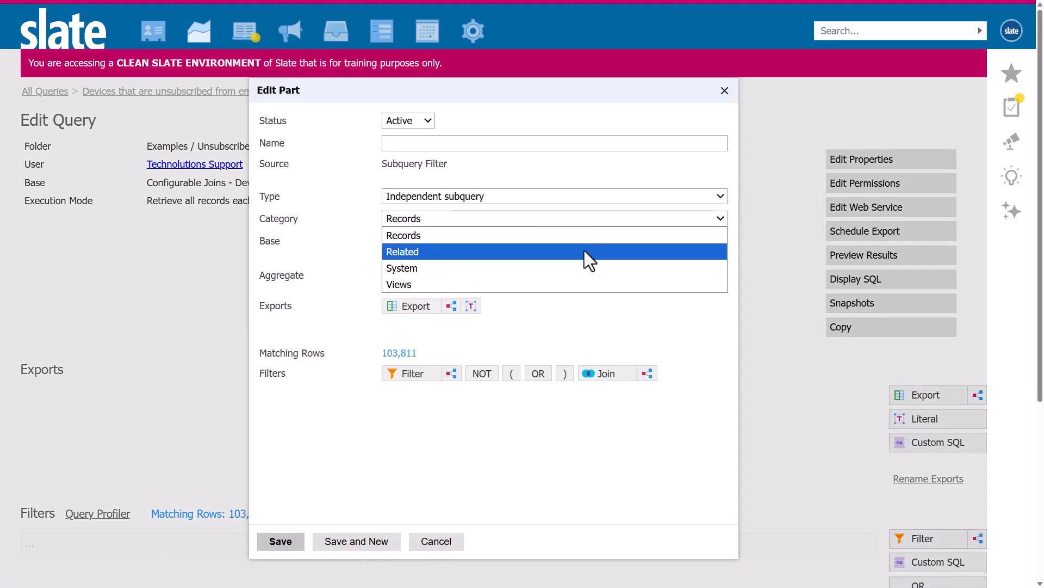
left_click(584, 250)
left_click(584, 244)
key("m")
scroll(563, 426, "down", 4)
left_click(560, 435)
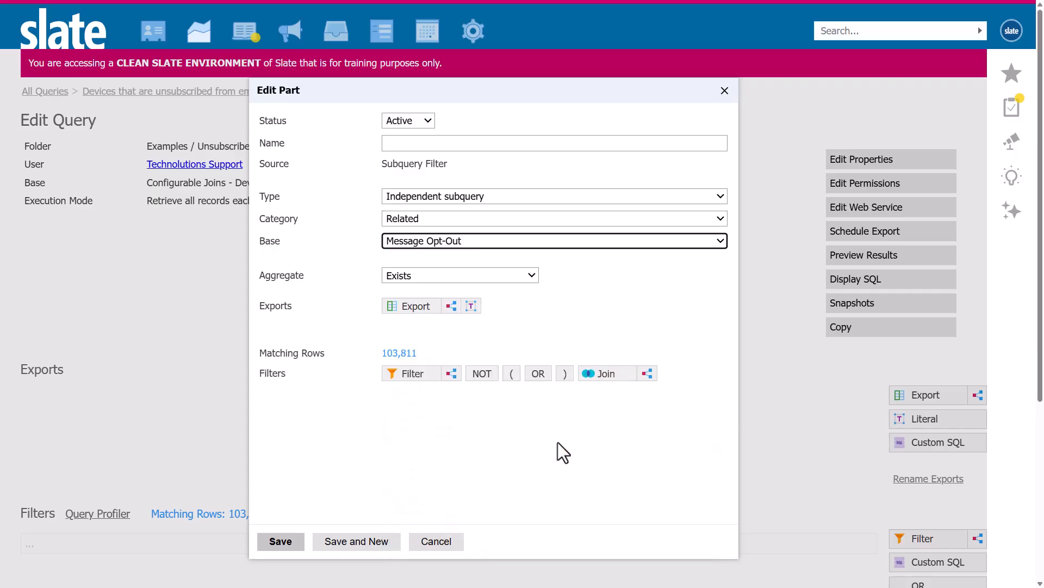
Step: Add the Device Value and the Message Opt-Out Recipient as exports in the subquery filter
left_click(423, 308)
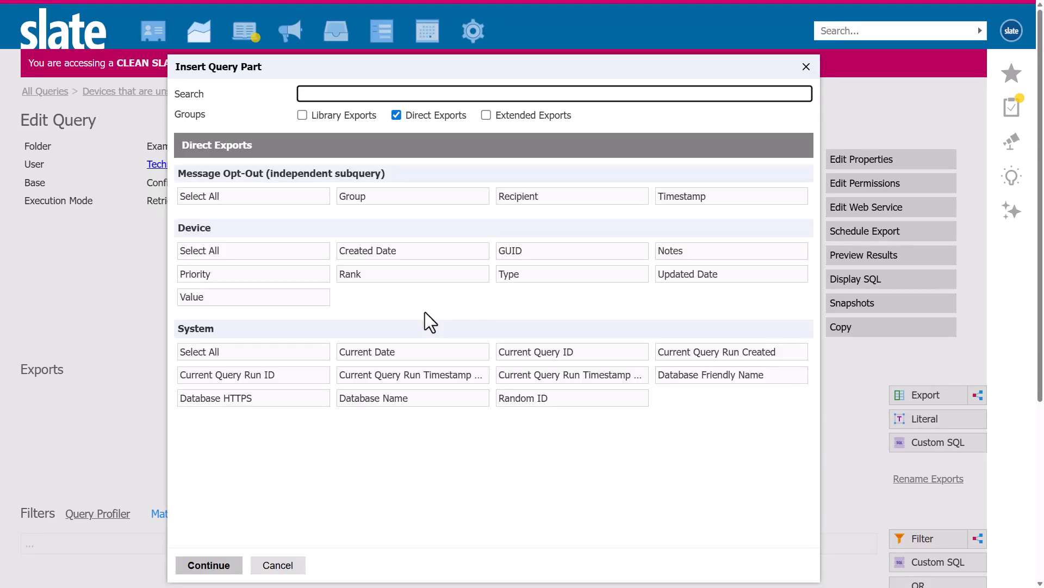
left_click(321, 299)
left_click(549, 202)
left_click(209, 564)
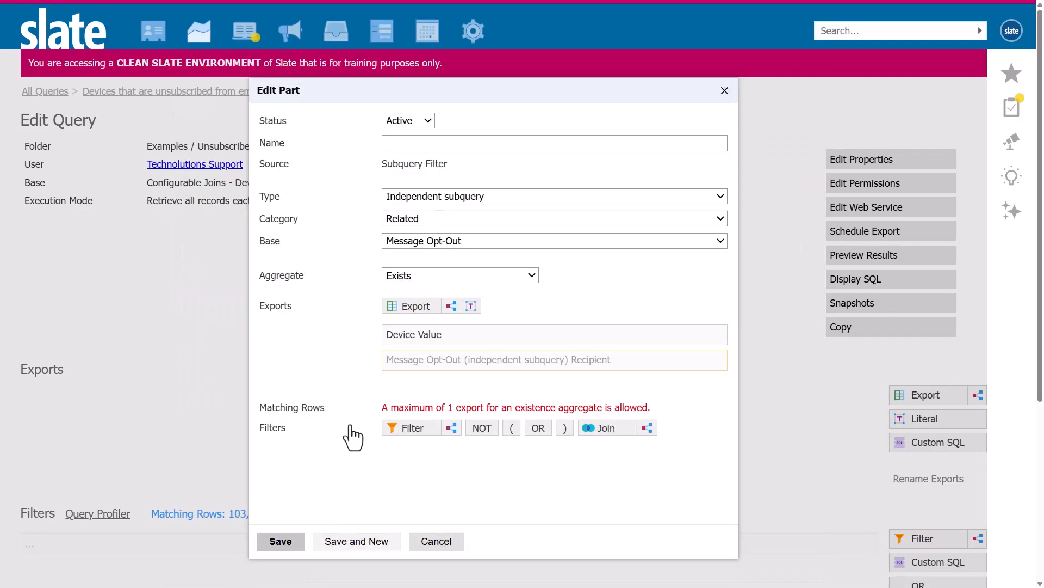
Step: Set the subquery filter's aggregate to Comparison, with Device Value equal to the Message Opt-Out Recipient
left_click(471, 276)
left_click(478, 324)
left_click(458, 298)
left_click(458, 324)
left_click(460, 342)
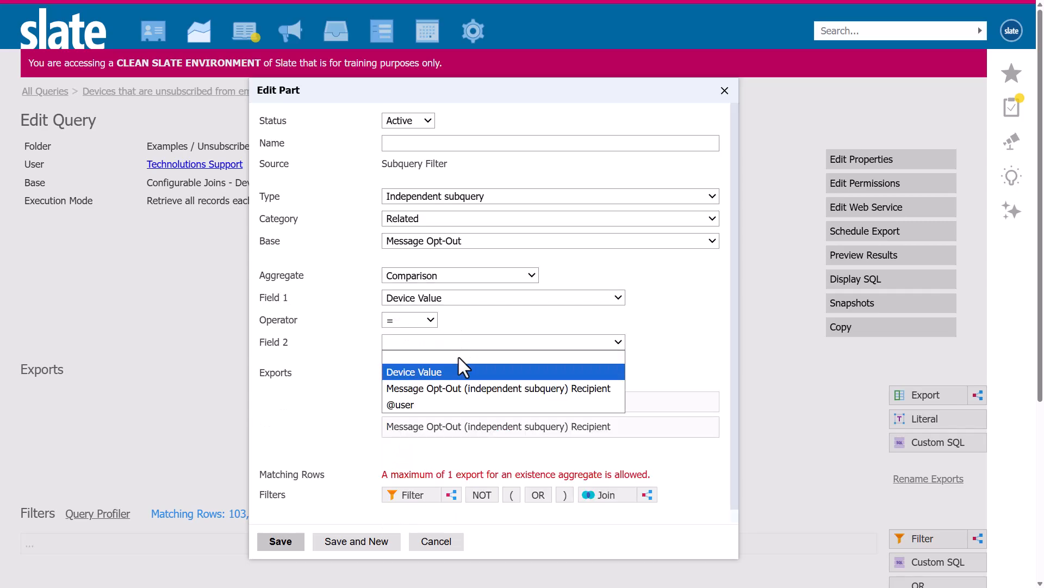
left_click(459, 376)
Step: Name the subquery filter "Device = Opted Out" and save it
left_click(539, 142)
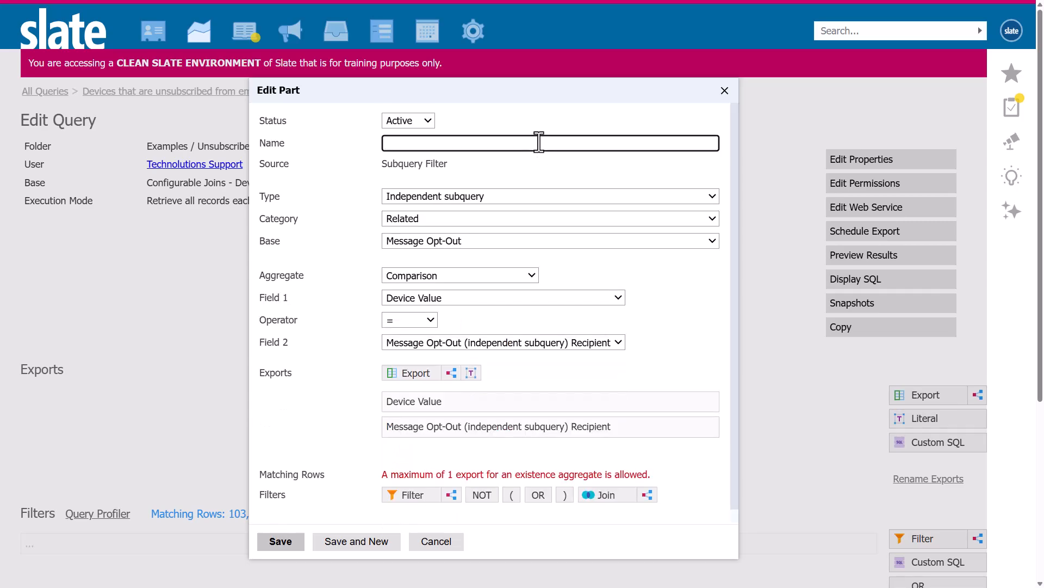
type("Device = Opted Out")
left_click(280, 541)
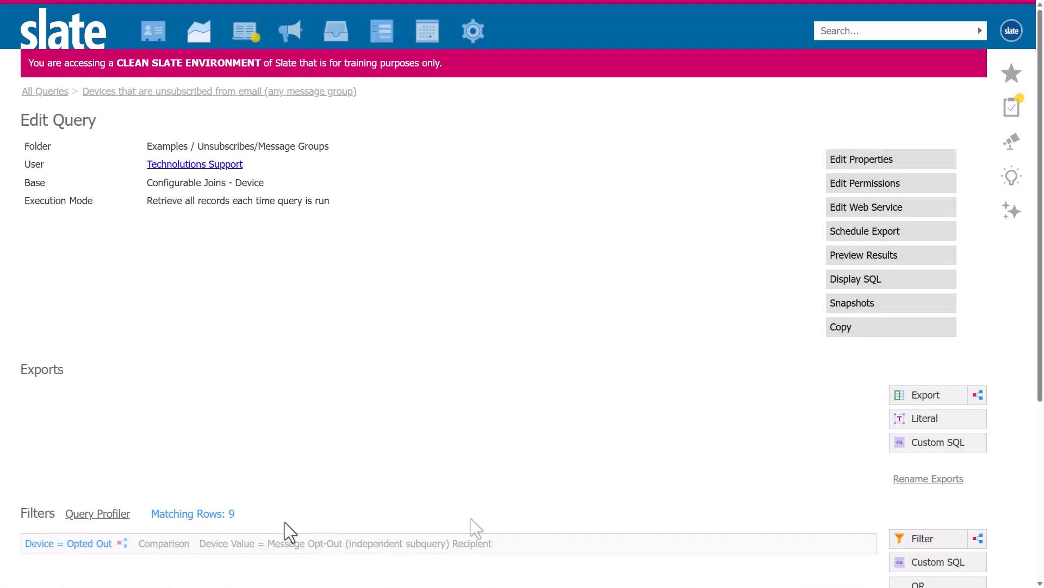
Step: Create a subquery export of type Independent subquery in the device query, with category Related and base Message Opt-Out
left_click(980, 401)
left_click(654, 198)
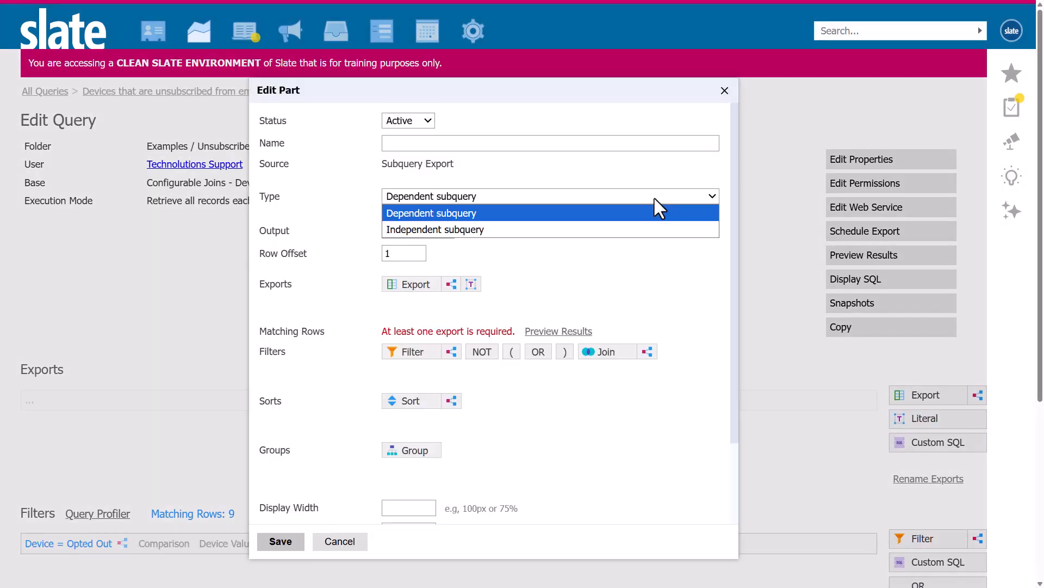
left_click(642, 217)
left_click(641, 220)
left_click(637, 244)
left_click(636, 243)
scroll(595, 406, "down", 10)
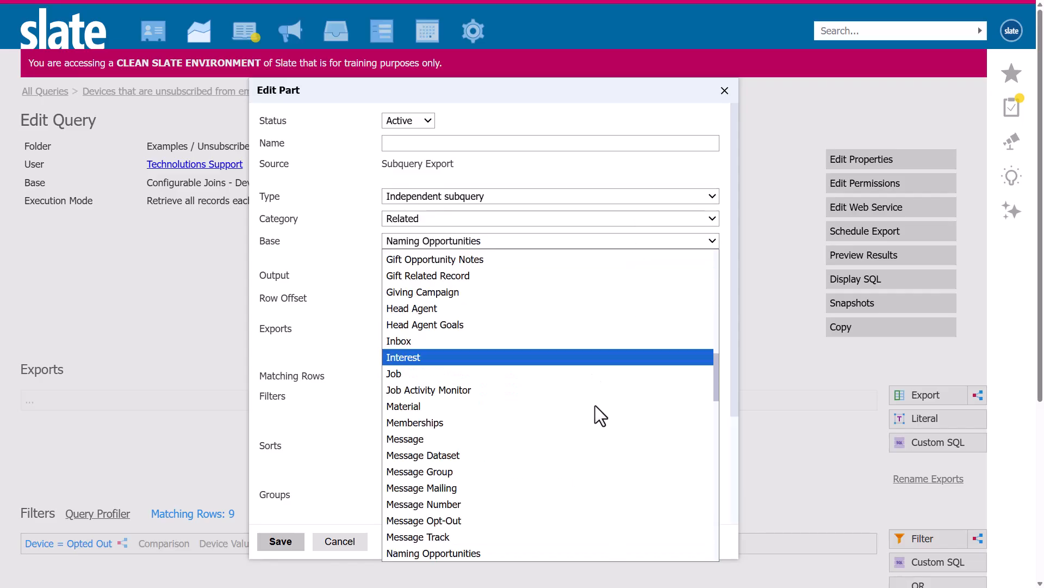
left_click(567, 518)
Step: Add a nested subquery filter to the subquery export, with the Device Value and the Message Opt-Out Recipient as its exports
left_click(452, 397)
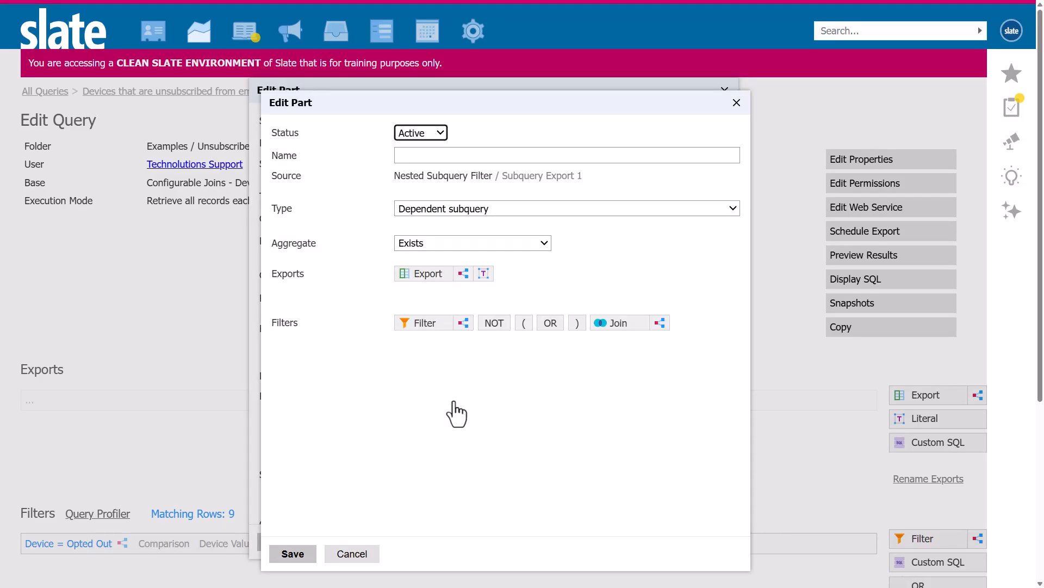
left_click(444, 278)
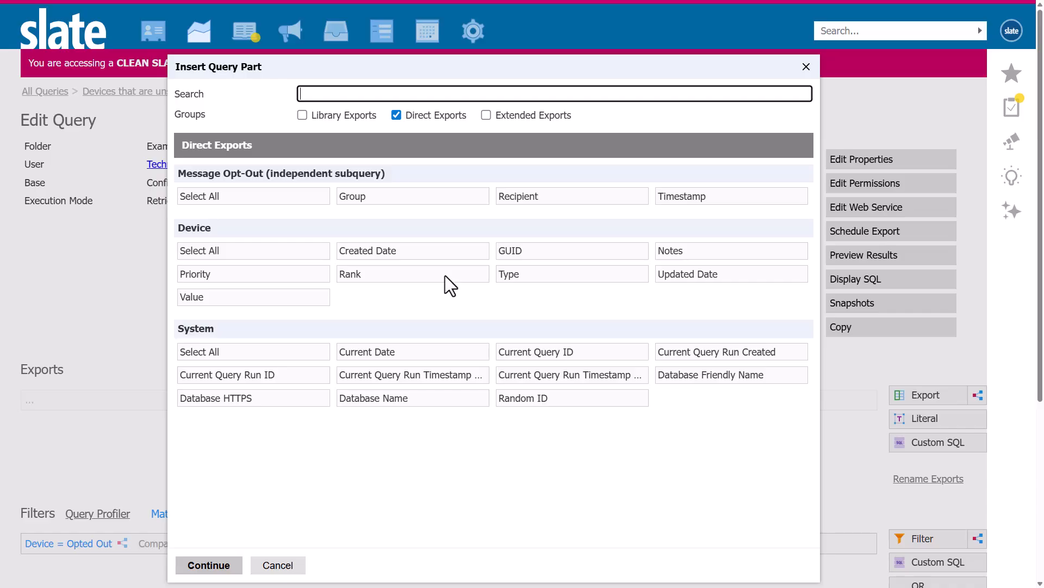
left_click(294, 300)
left_click(574, 197)
left_click(231, 564)
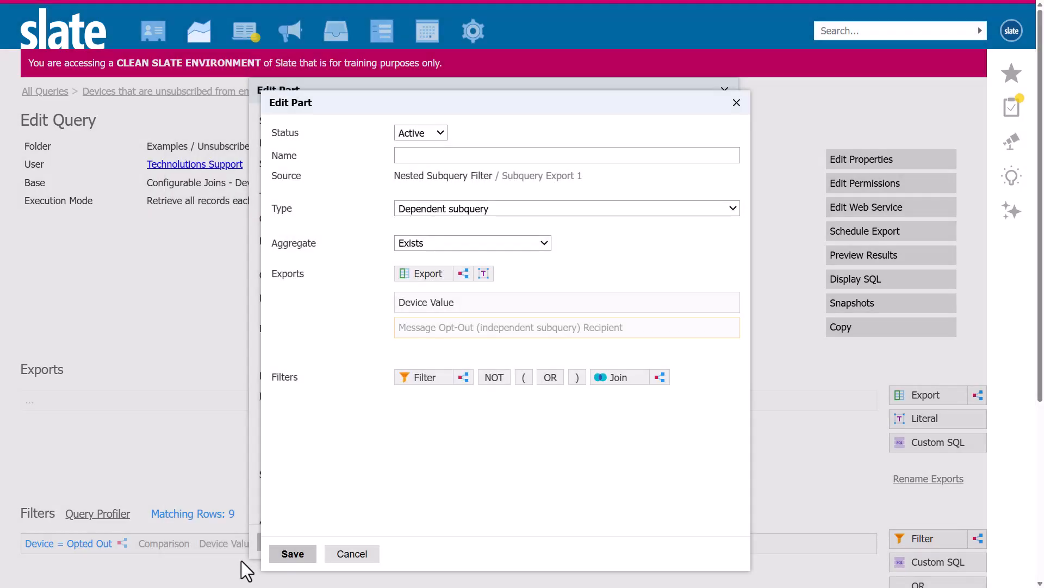
Step: Set the nested filter's aggregate to Comparison, with Device Value equal to the Message Opt-Out Recipient
left_click(531, 247)
left_click(517, 294)
left_click(526, 266)
left_click(527, 295)
left_click(531, 310)
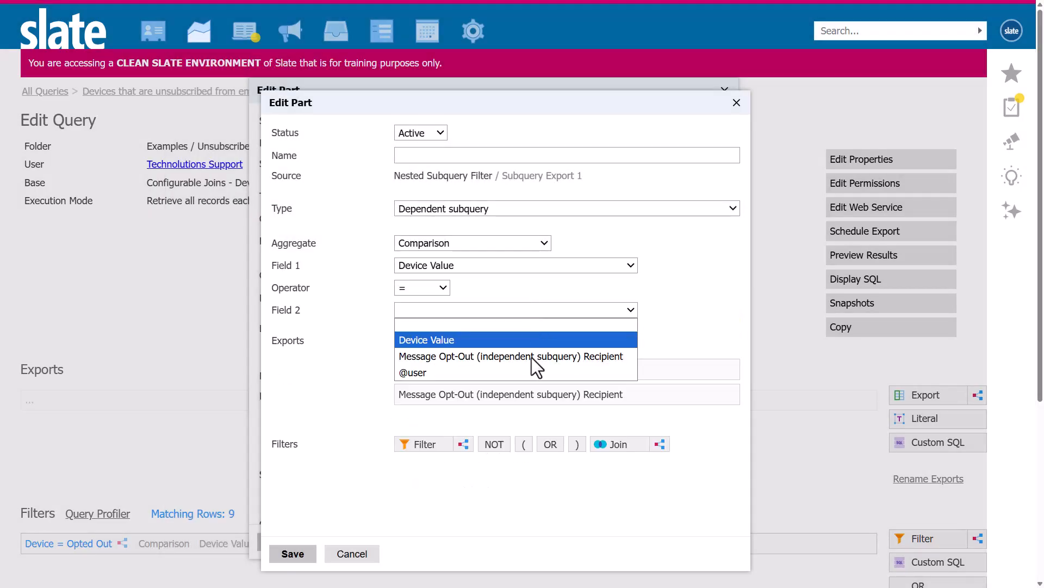
left_click(531, 357)
Step: Name the nested subquery filter "Device = Opted Out" and save it
left_click(579, 155)
type("Device = Opted Out")
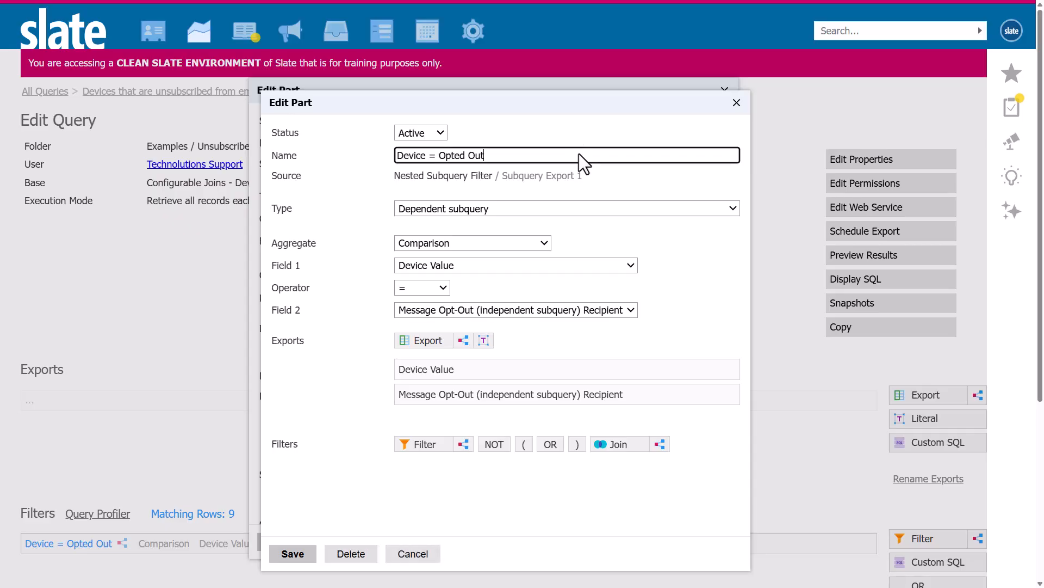
left_click(305, 555)
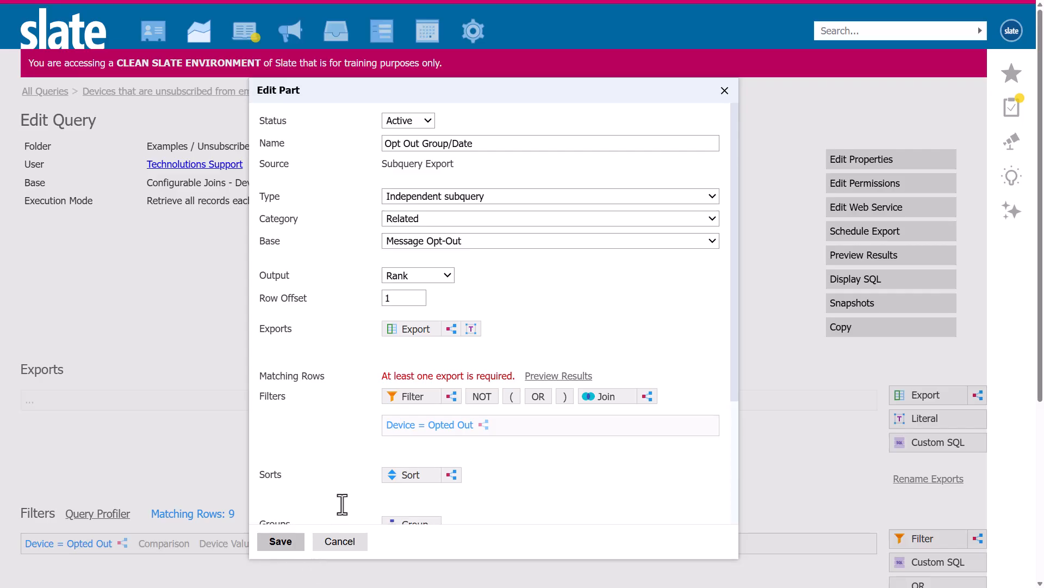
Step: Add a nested subquery export of the Message Opt-Out Group with the null value "All Communications" and save it
left_click(451, 328)
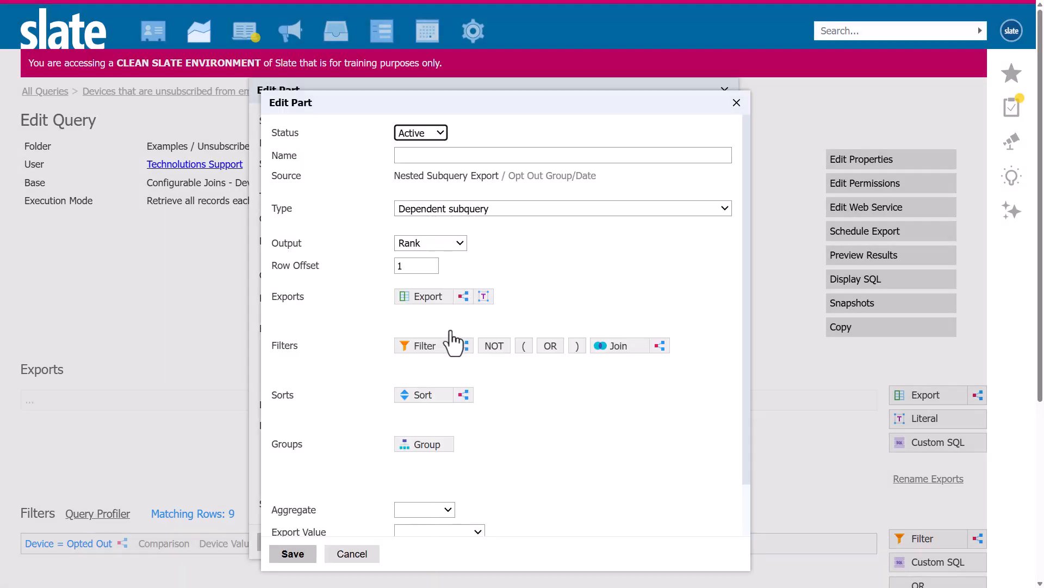
left_click(436, 297)
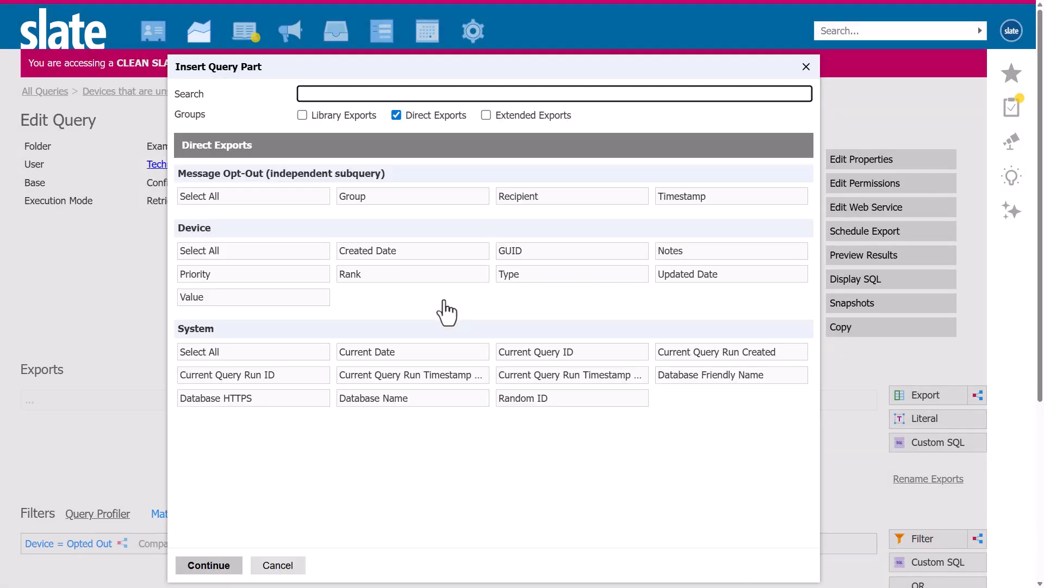
left_click(443, 205)
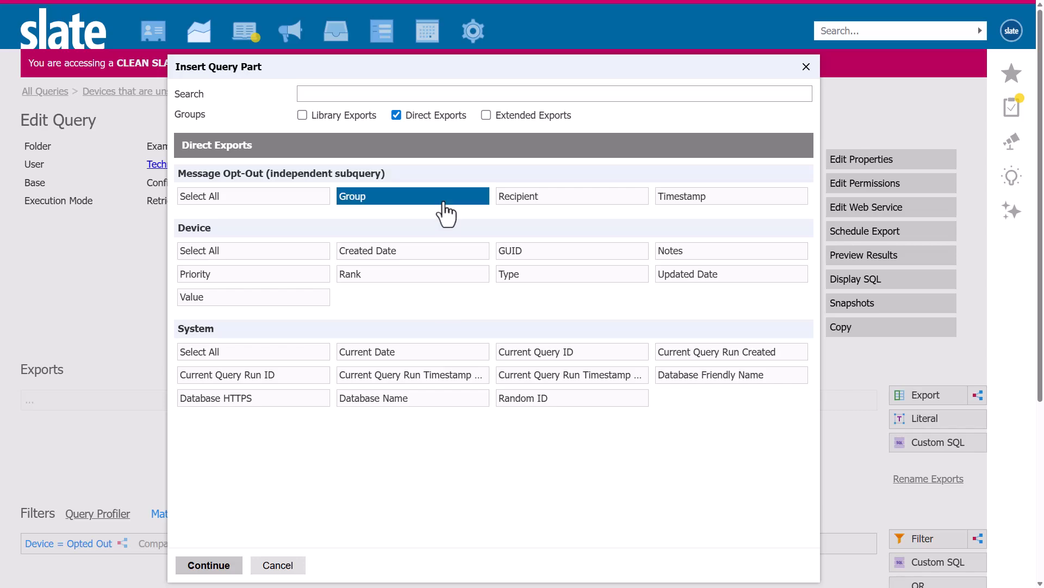
left_click(224, 571)
scroll(473, 553, "down", 2)
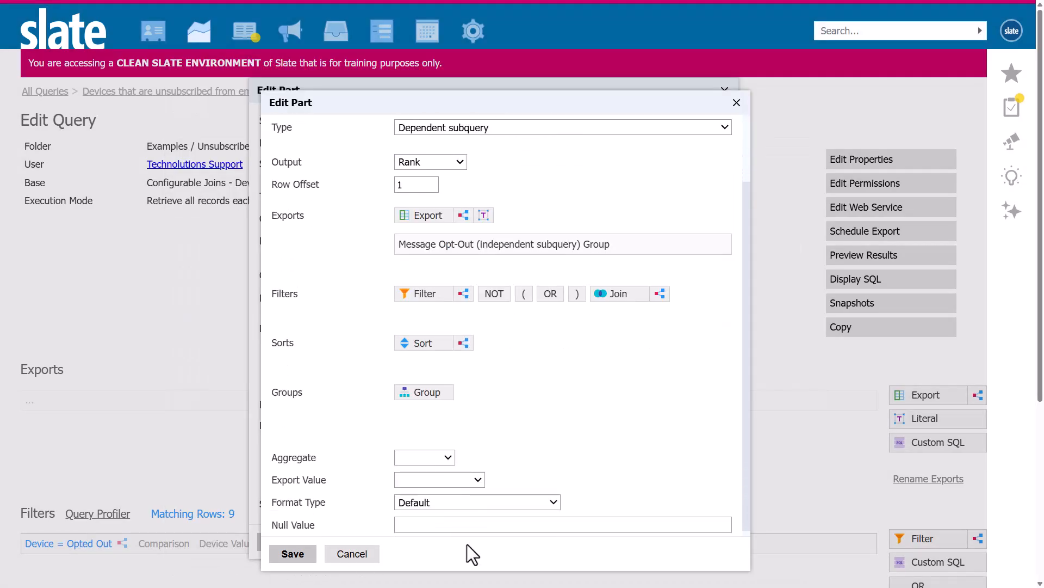
left_click(670, 519)
type("All Communications")
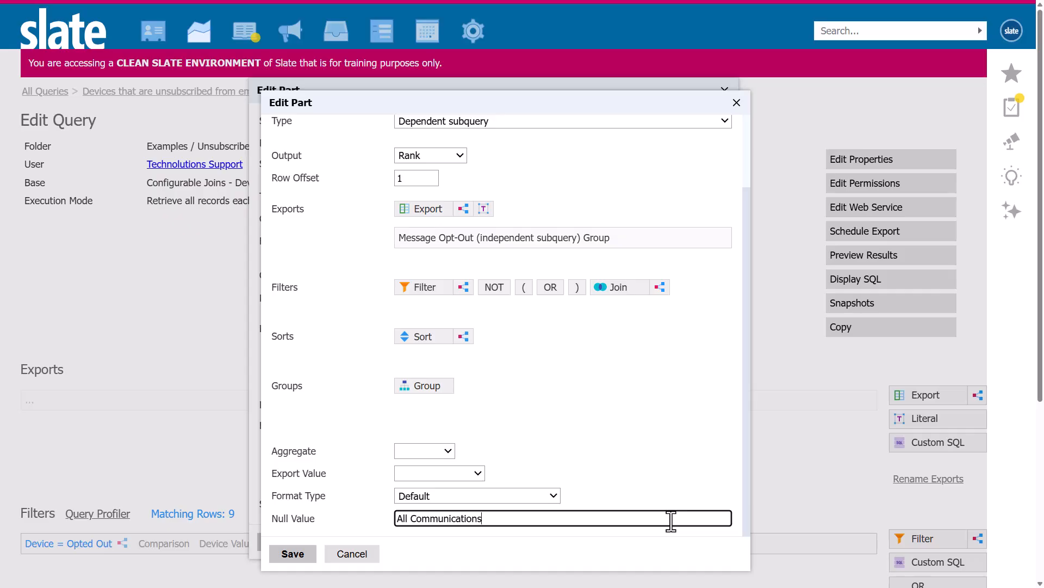
key("Return")
Step: Set the Opt Out Group/Date export's output to Concatenate and save the export
left_click(446, 275)
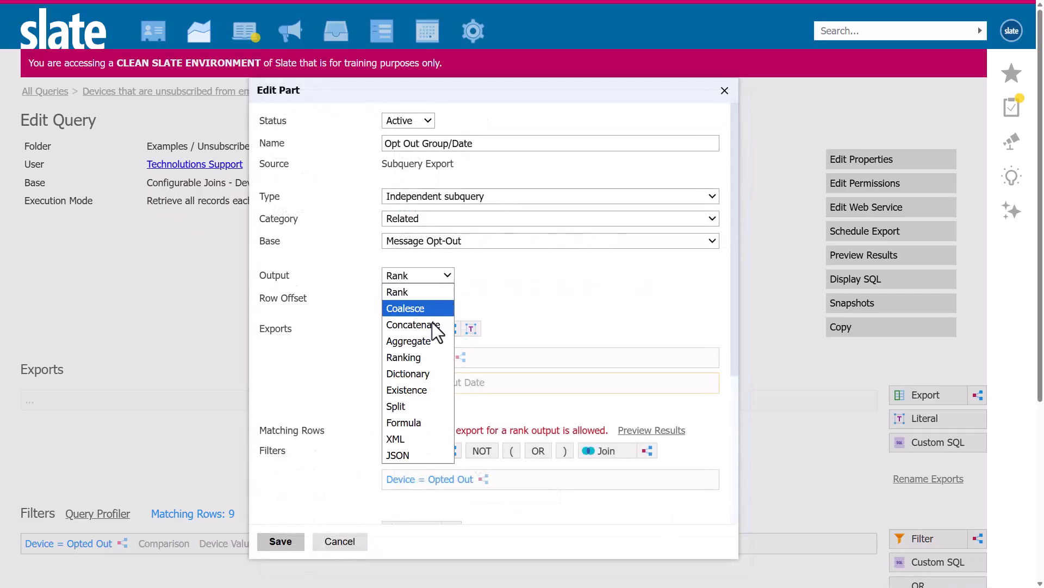
left_click(432, 322)
left_click(291, 542)
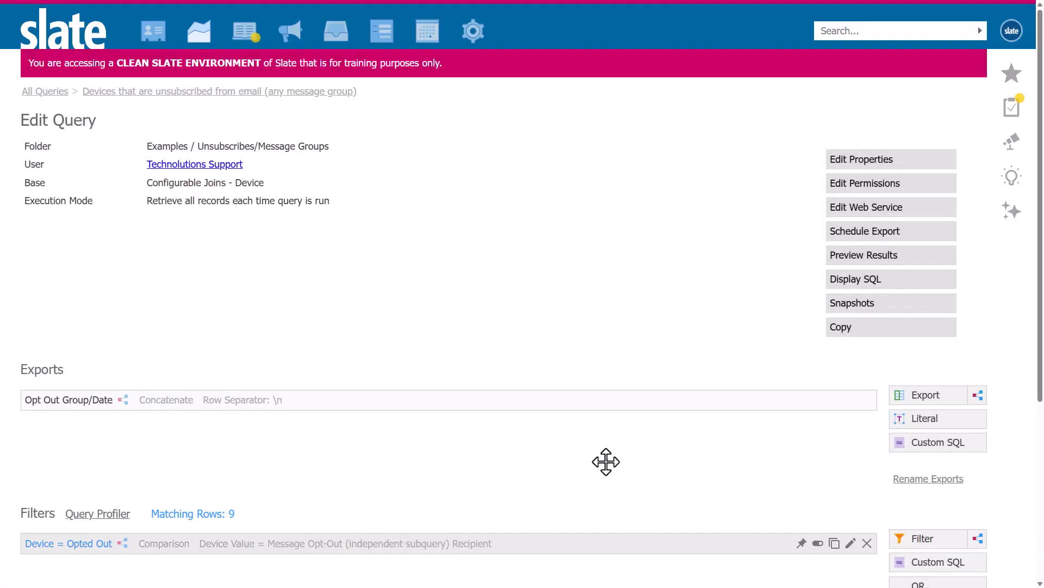
Step: Add the Person Name and Device Value exports to the query and place Opt Out Group/Date below them
left_click(924, 395)
left_click(569, 197)
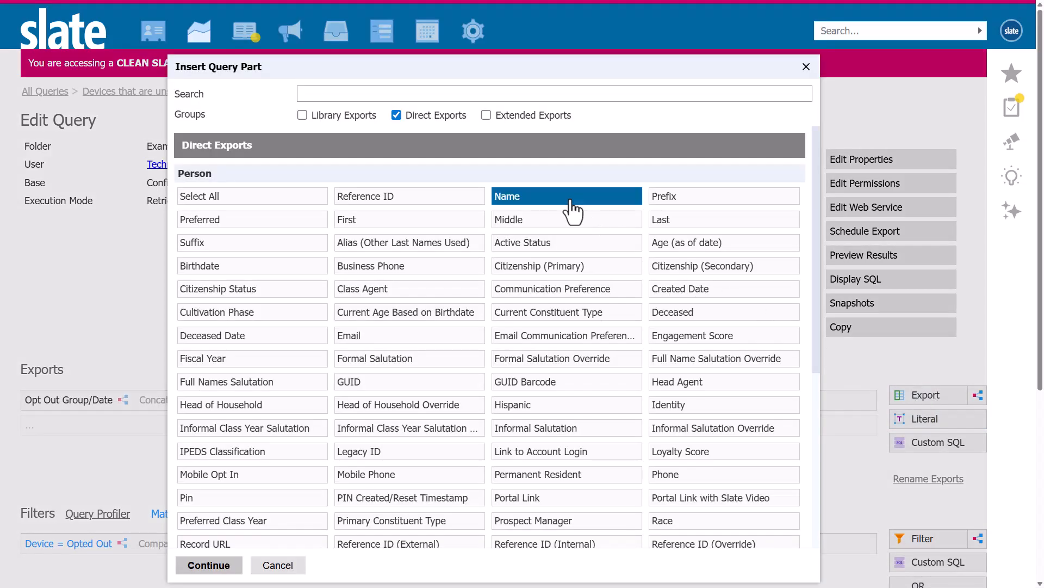
left_click(559, 94)
type("val")
left_click(346, 202)
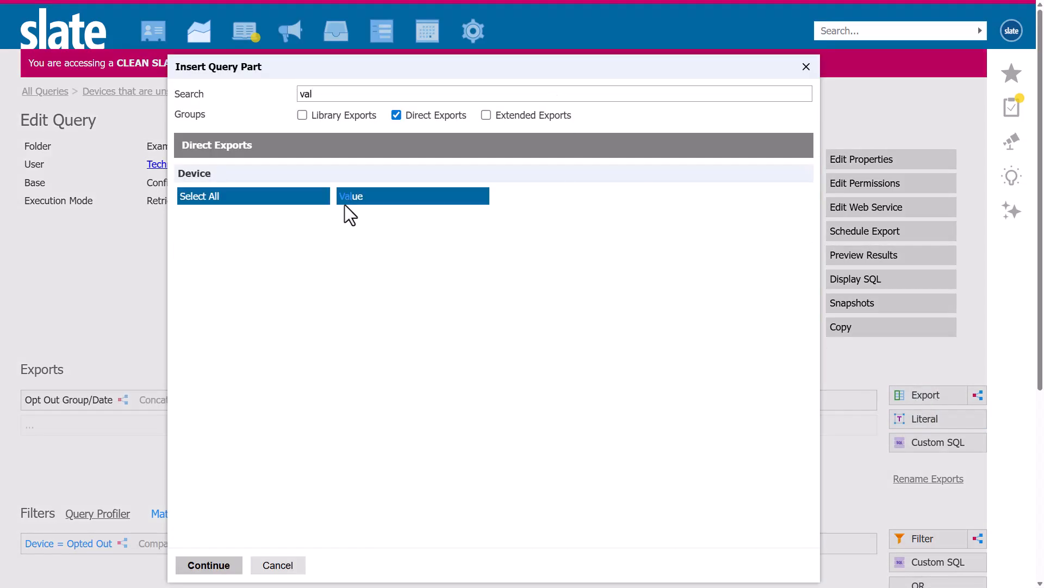
left_click(207, 565)
left_click_drag(299, 406, 290, 456)
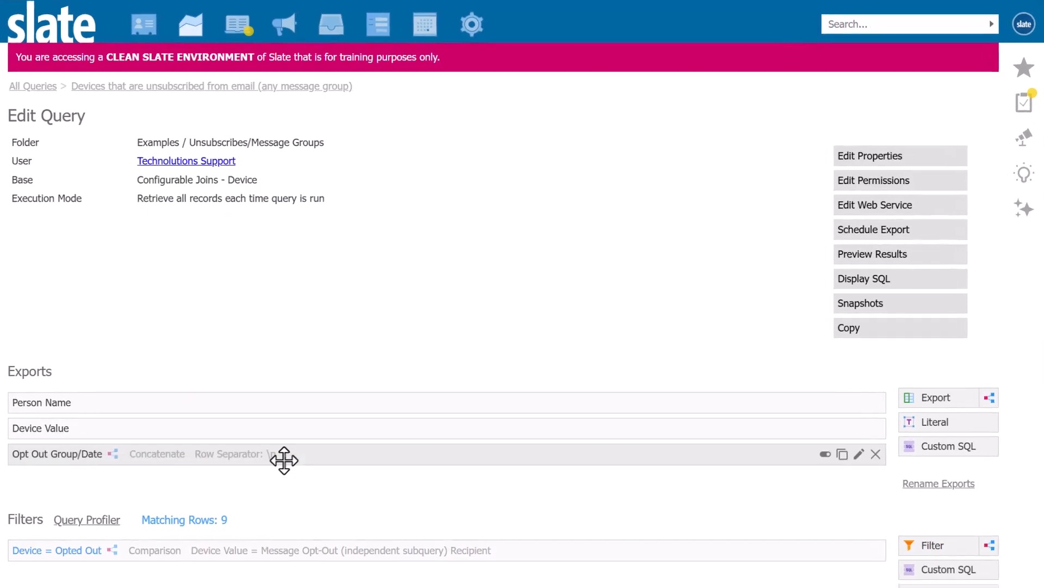
Step: Preview the query results and open the row with several opt-out groups to examine its full details
left_click(893, 254)
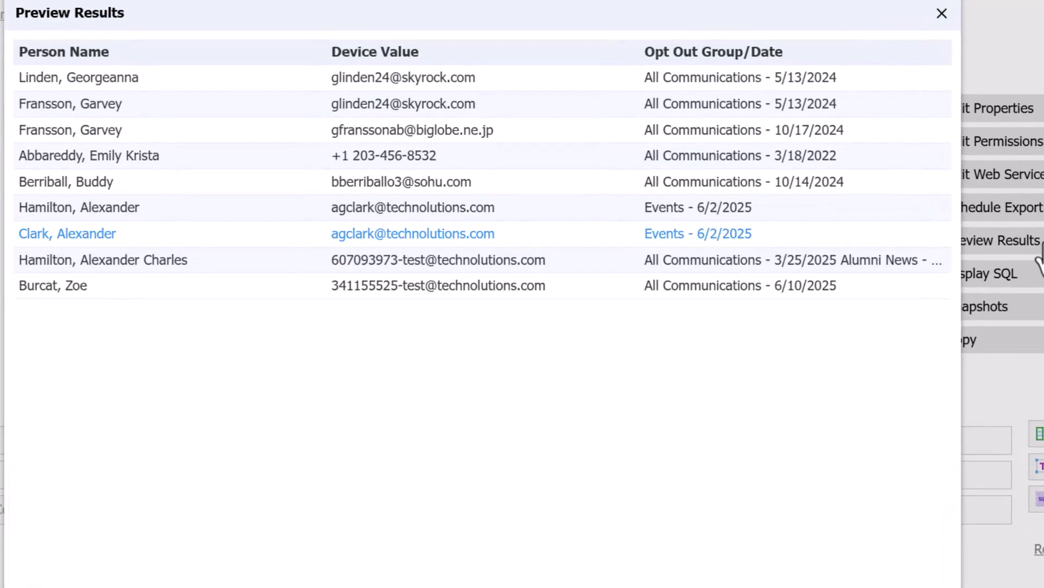
left_click(919, 261)
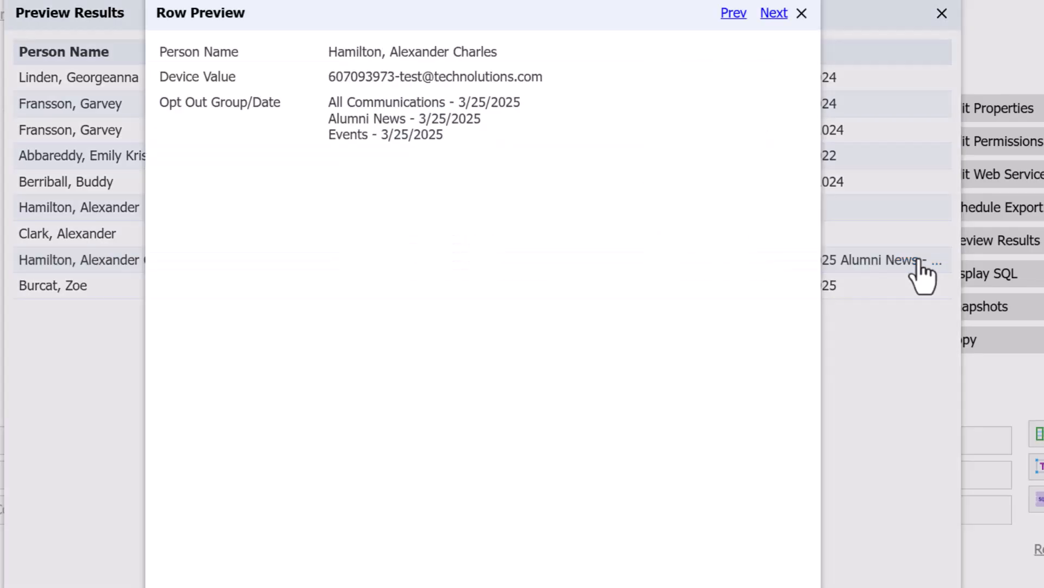